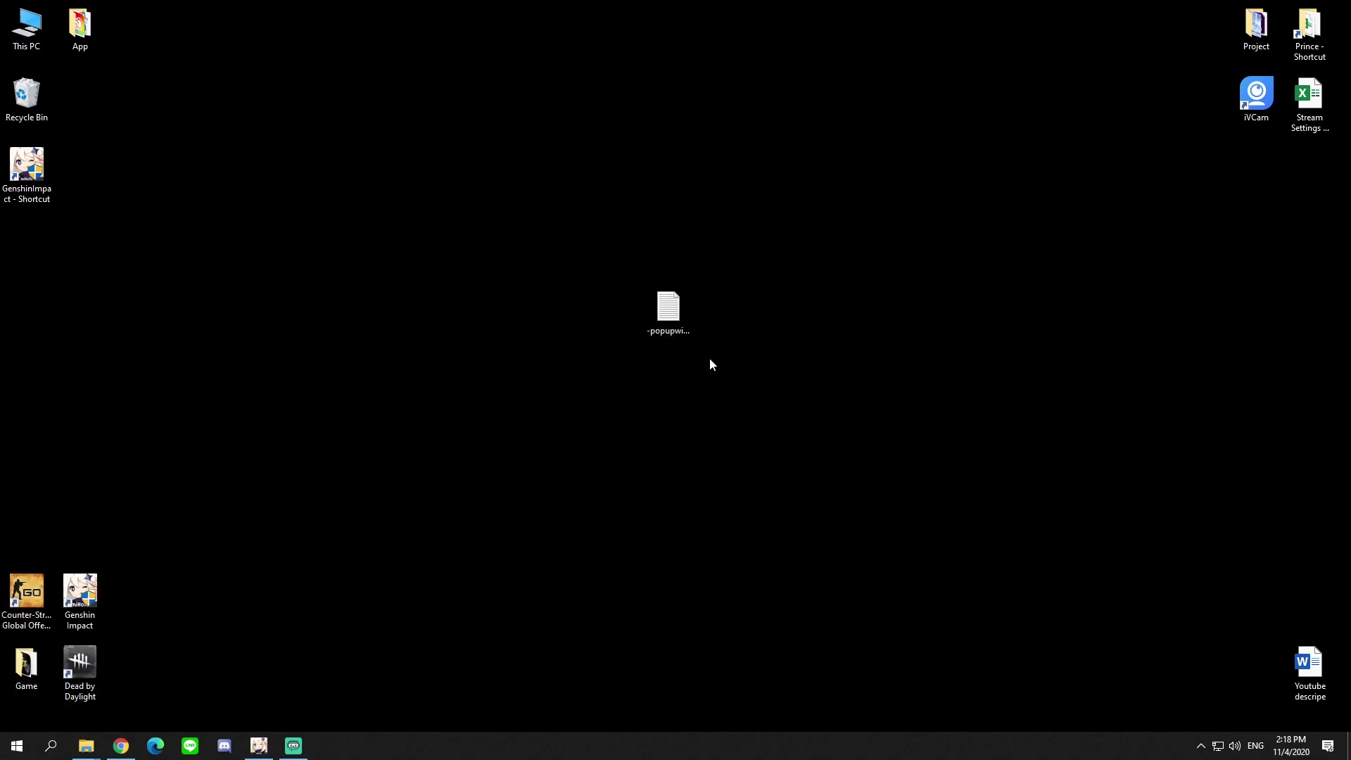
# Switch to the running Genshin Impact game and check that the Windows Start menu can be shown over it
pyautogui.click(259, 752)
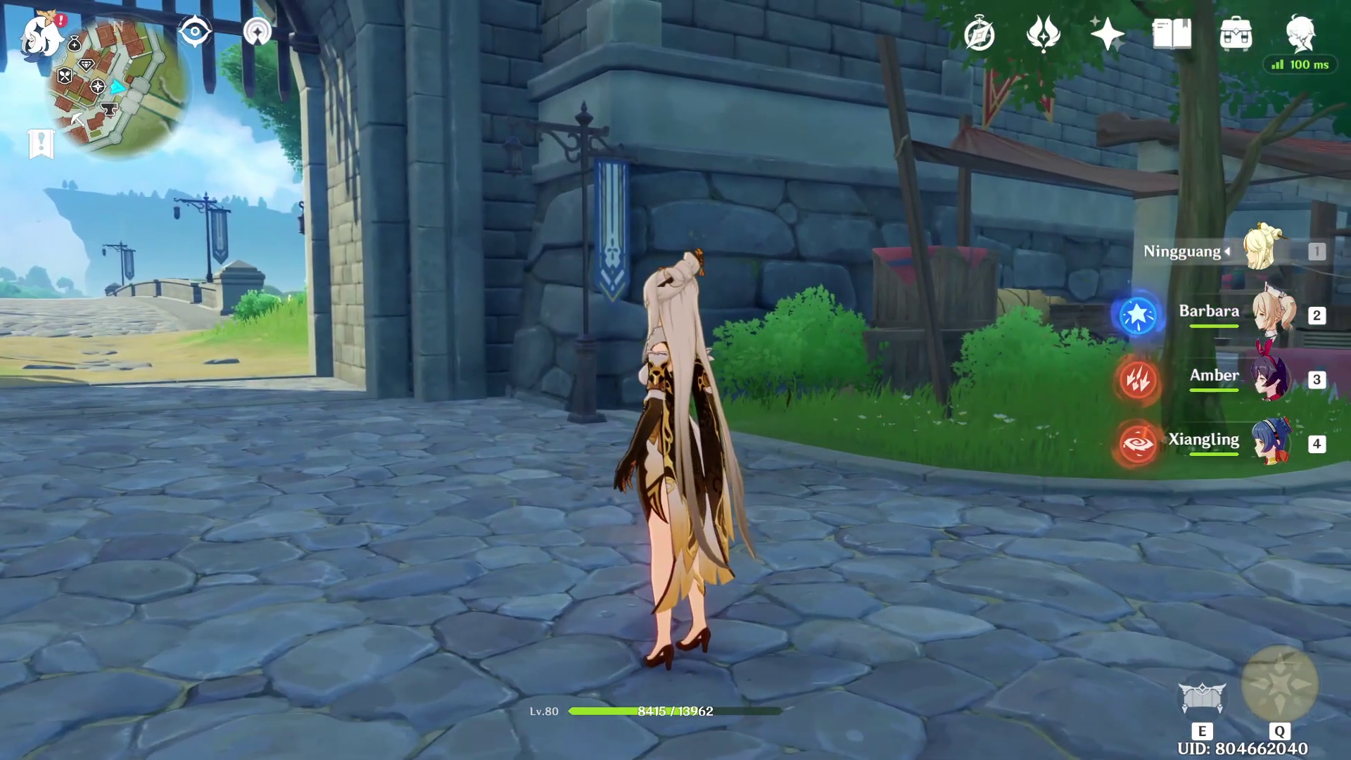
pyautogui.press('super')
pyautogui.click(781, 374)
pyautogui.click(274, 751)
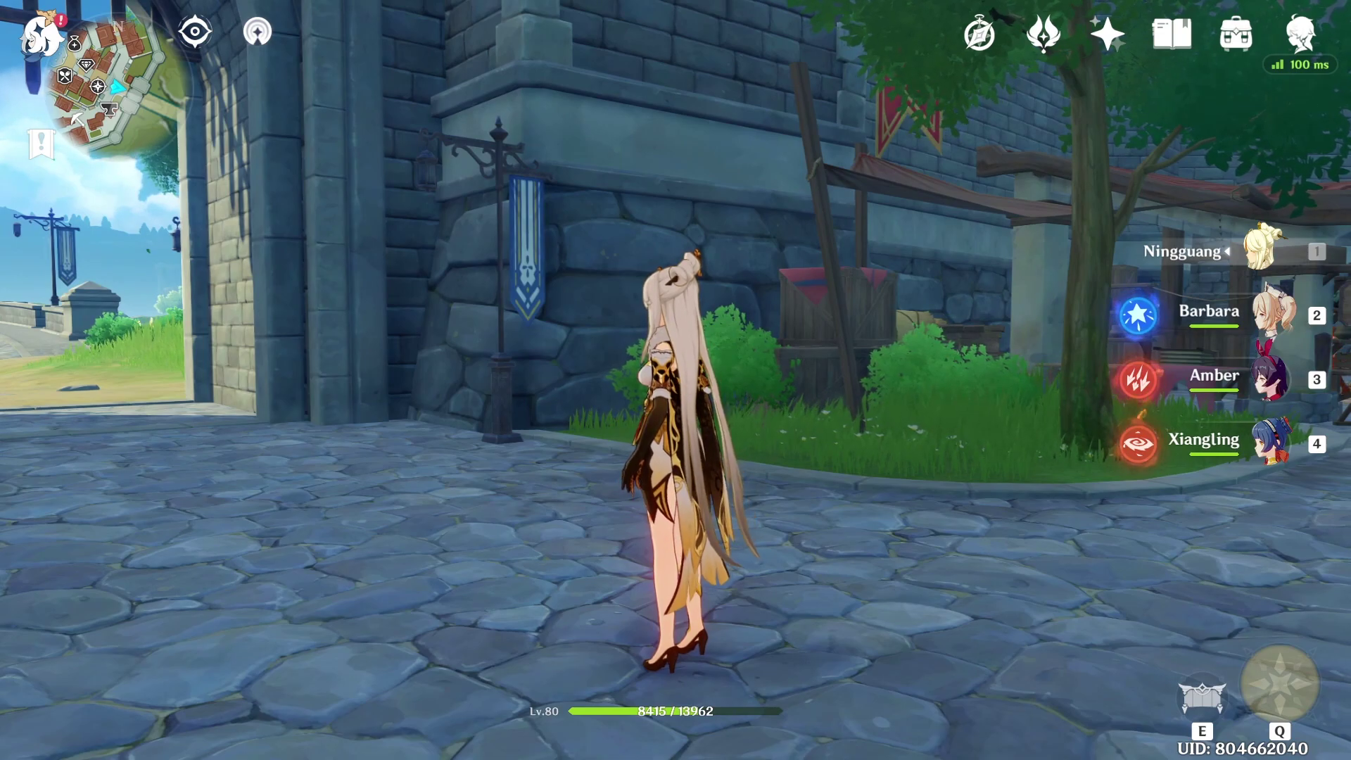
pyautogui.press('super')
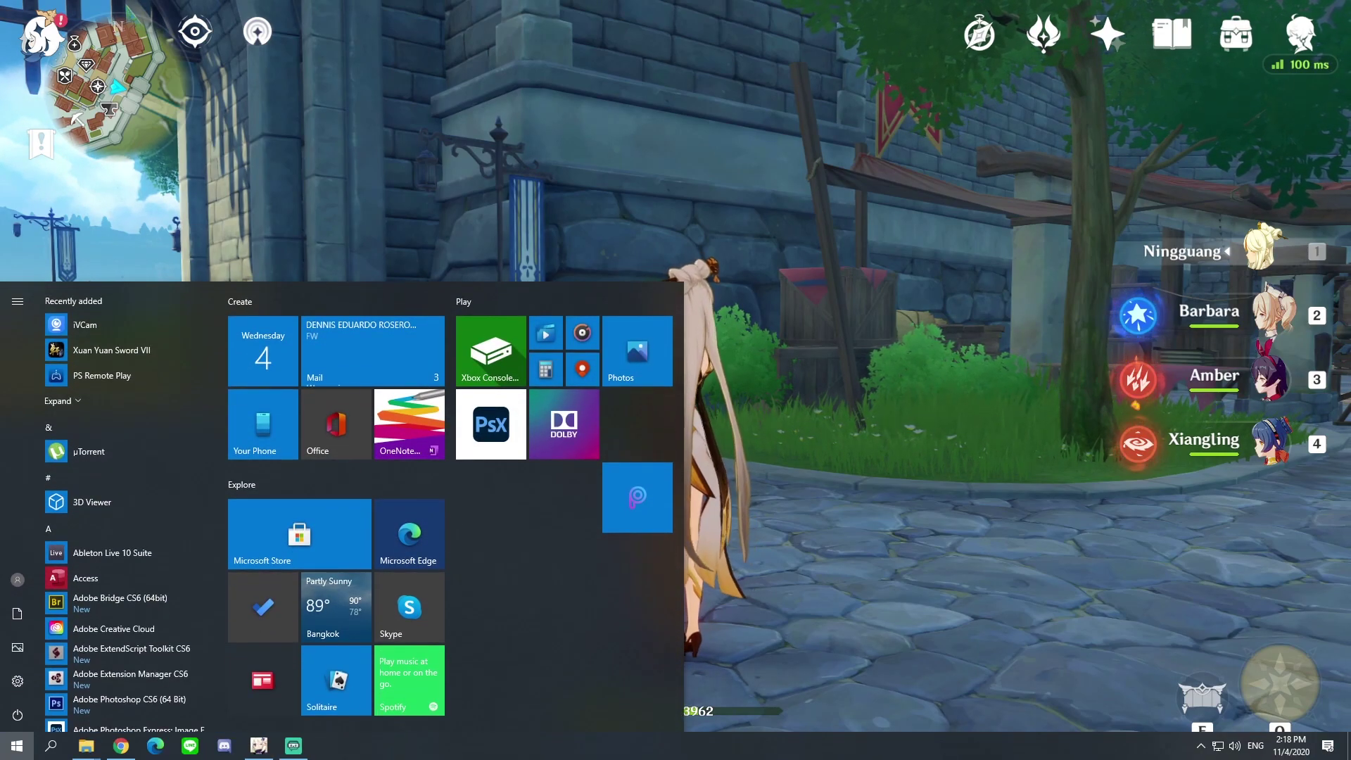
pyautogui.press('super')
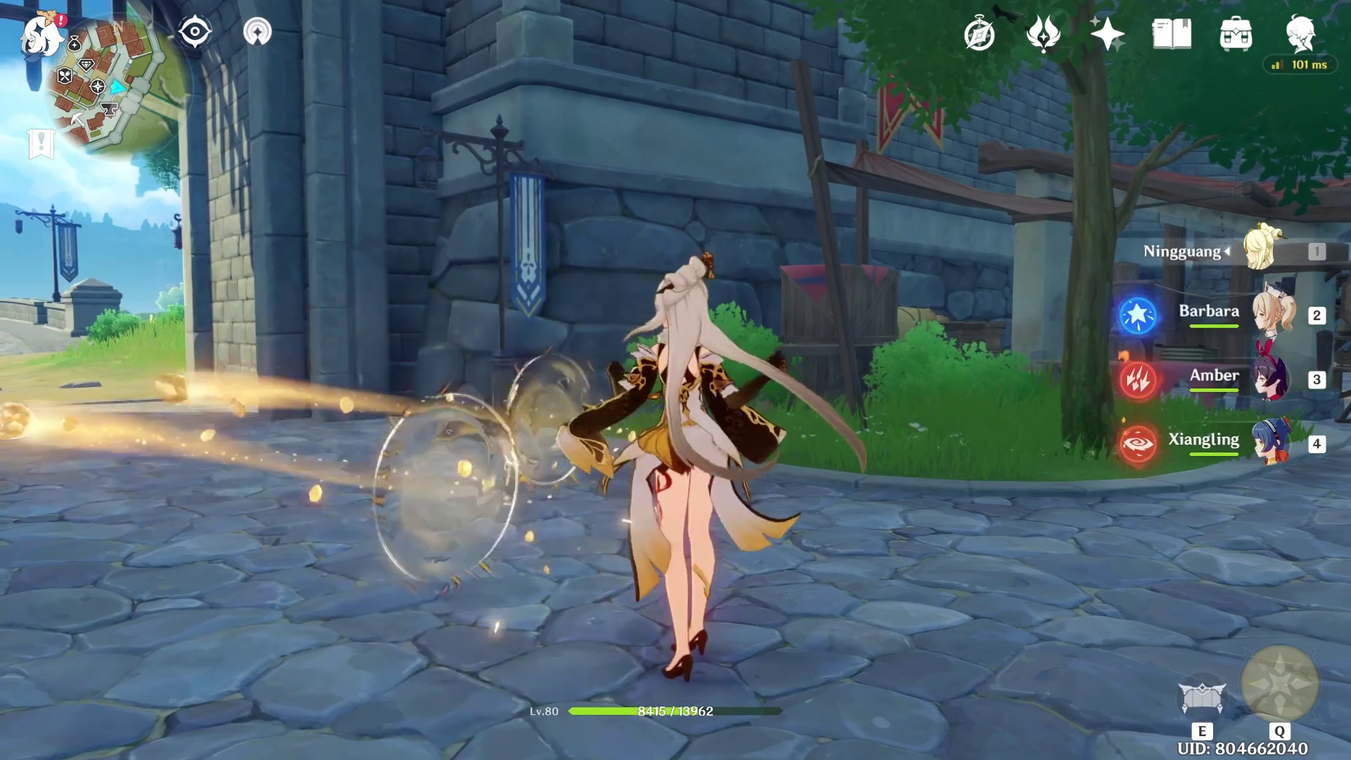
# Switch to the Chrome window over the game, reposition it, and show the YouTube video about Archaic Petra
pyautogui.hotkey('alt', 'Tab')
pyautogui.press('Tab')
pyautogui.press('Tab')
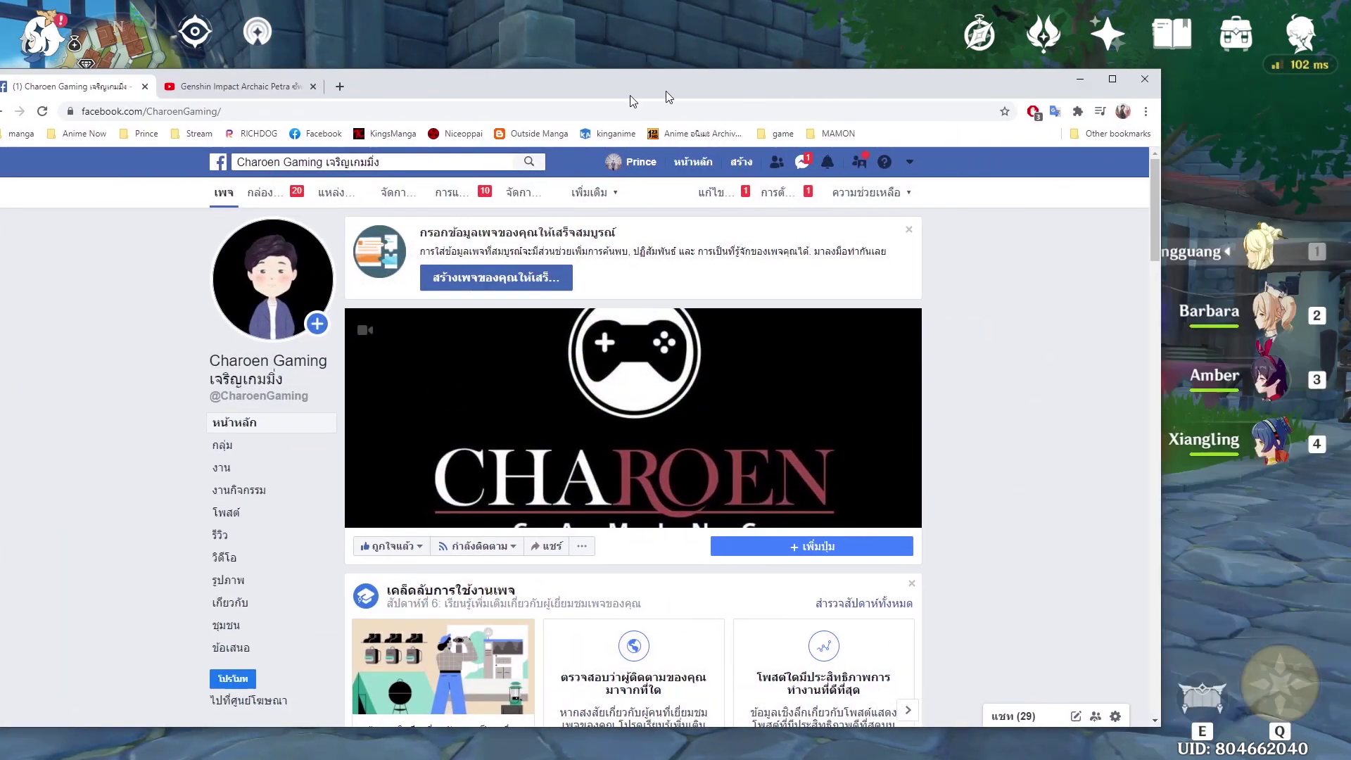
pyautogui.moveTo(599, 68); pyautogui.dragTo(563, 71)
pyautogui.click(436, 85)
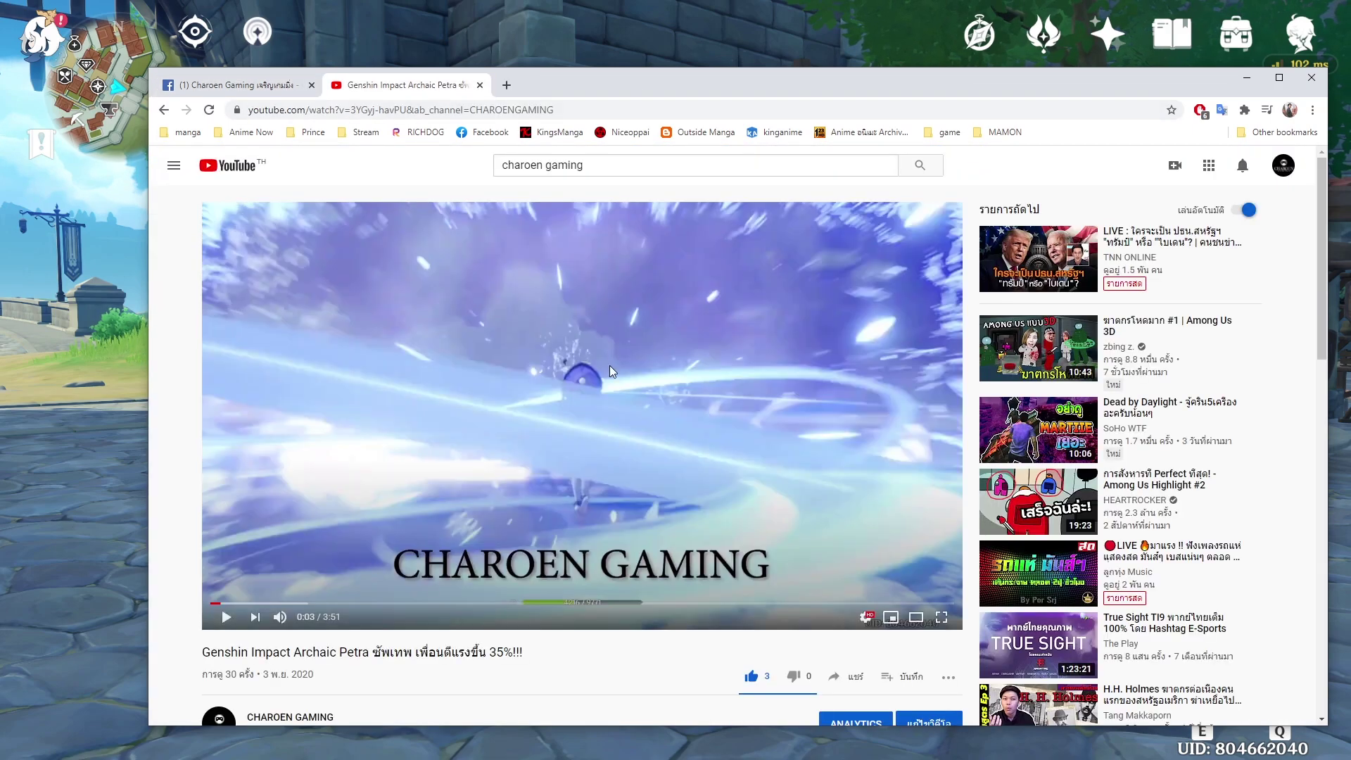
# Play the Archaic Petra video from about 0:20, pause it, and move the browser window across the game
pyautogui.click(385, 489)
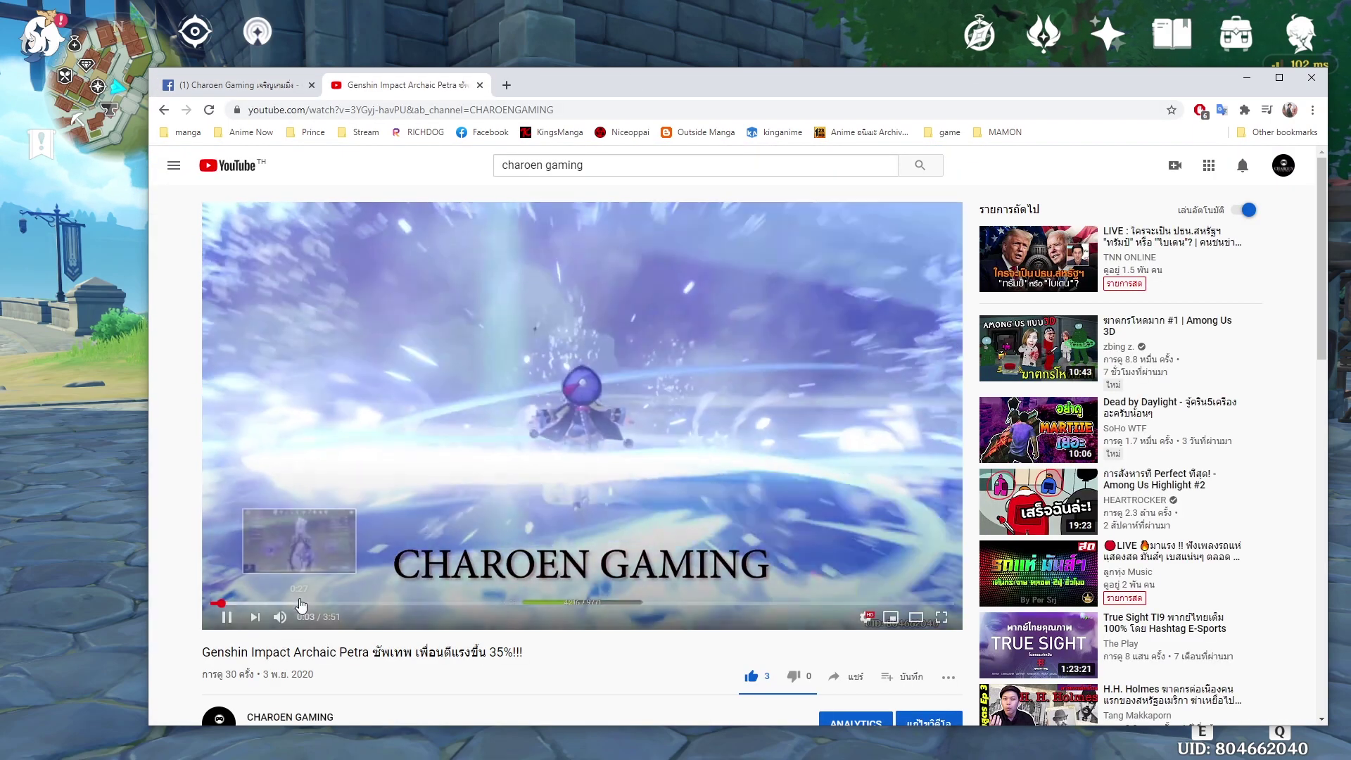
pyautogui.click(275, 603)
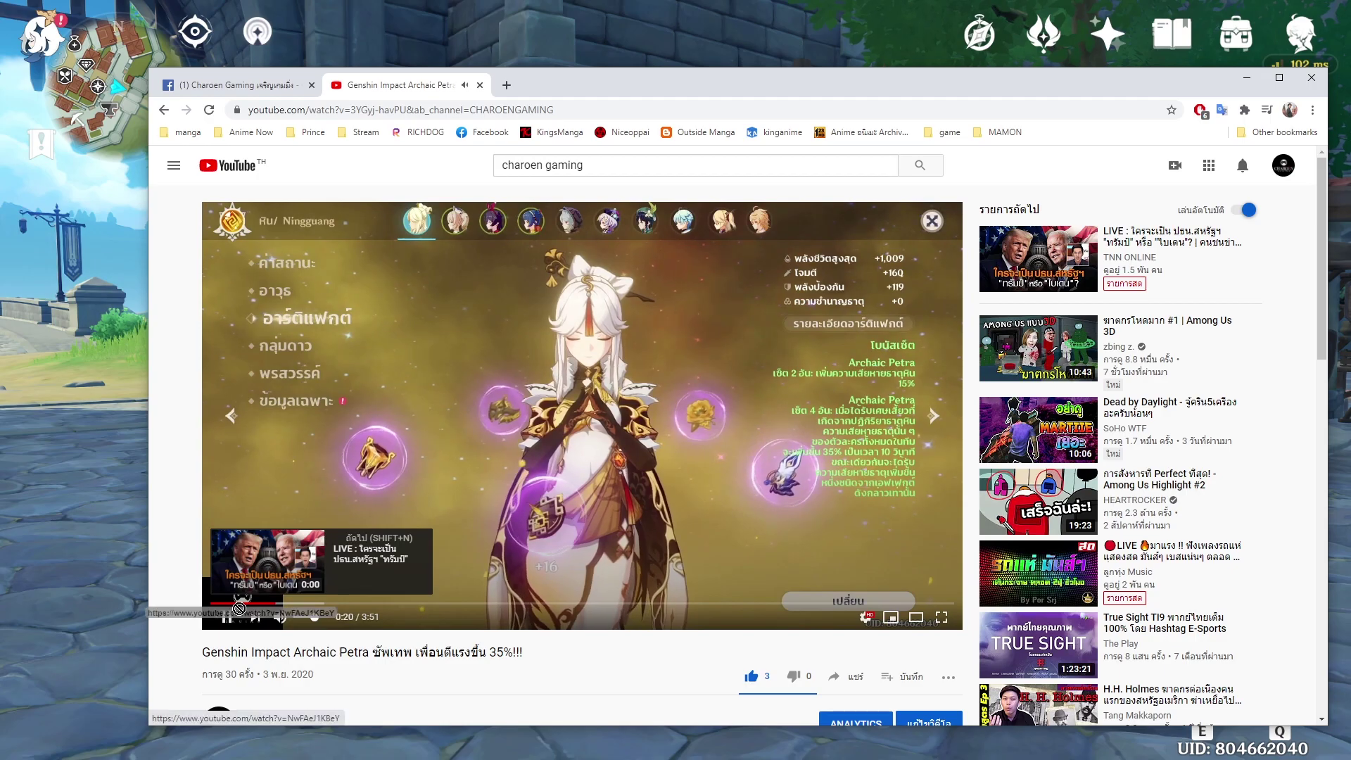
pyautogui.press('space')
pyautogui.moveTo(762, 83); pyautogui.dragTo(7, 56)
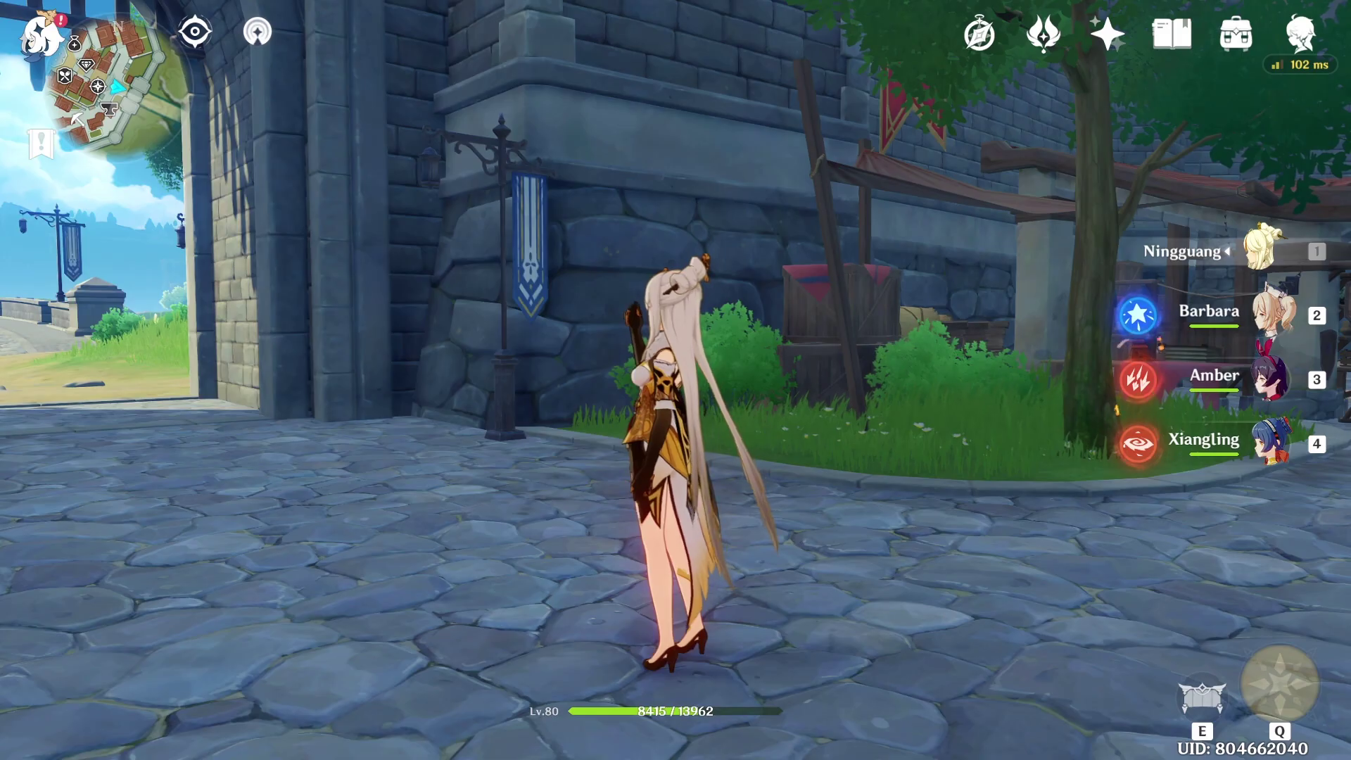
pyautogui.hotkey('alt', 'Tab')
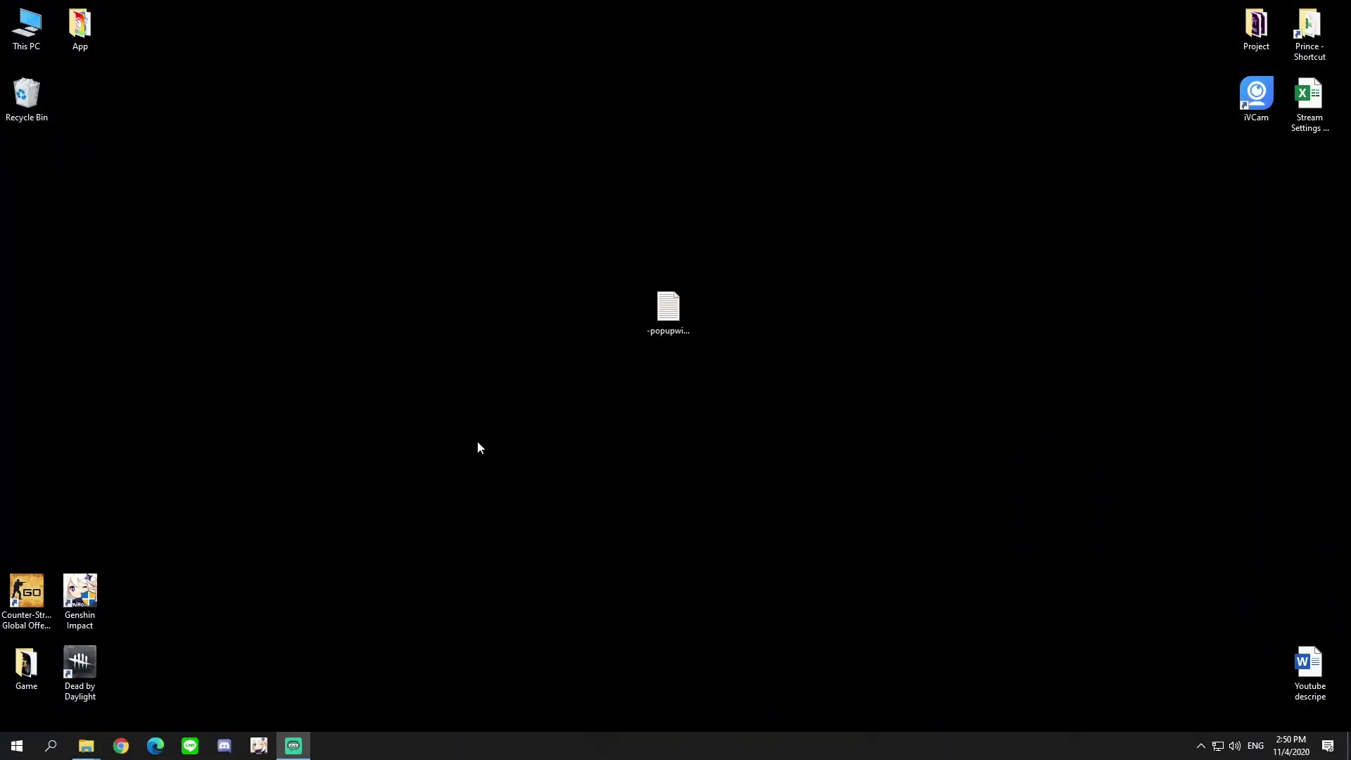
# Launch Steam from the App folder on the desktop and dismiss its news window
pyautogui.doubleClick(94, 31)
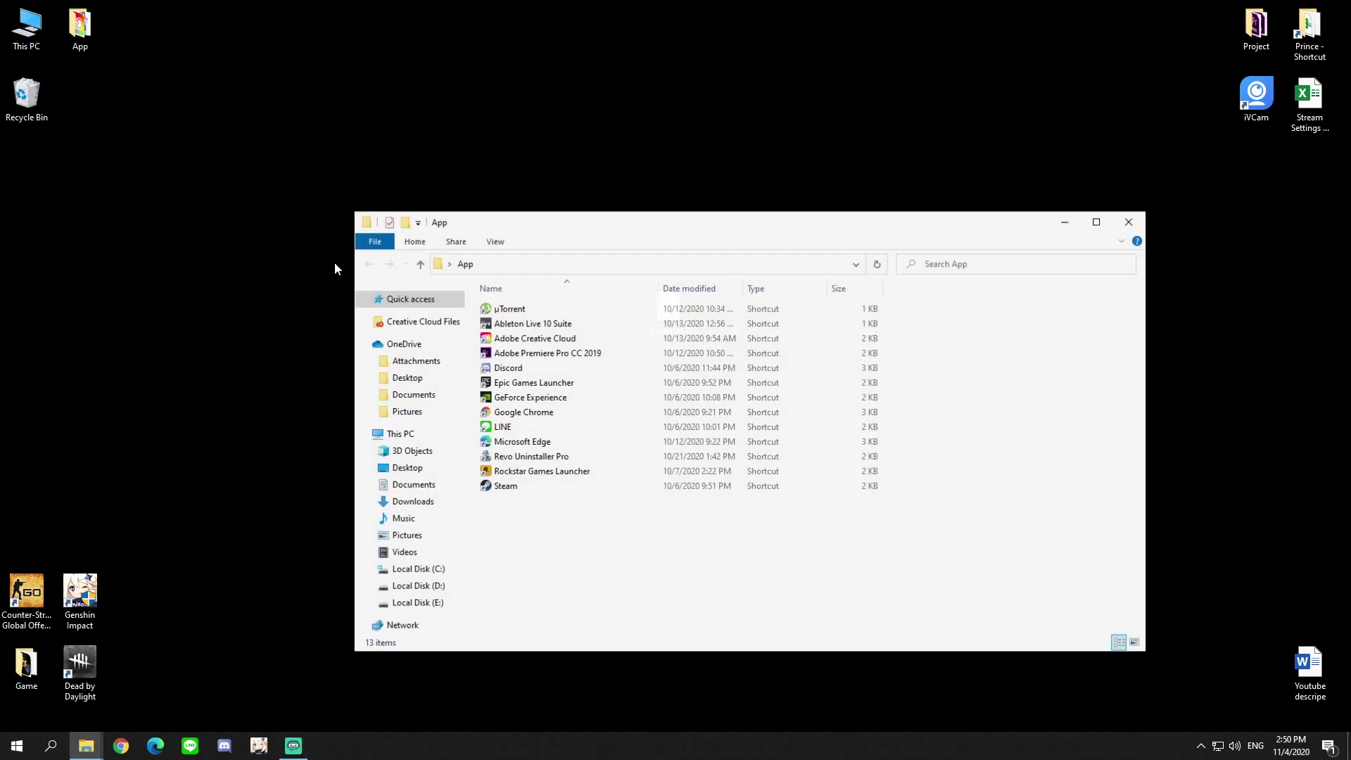
pyautogui.click(505, 486)
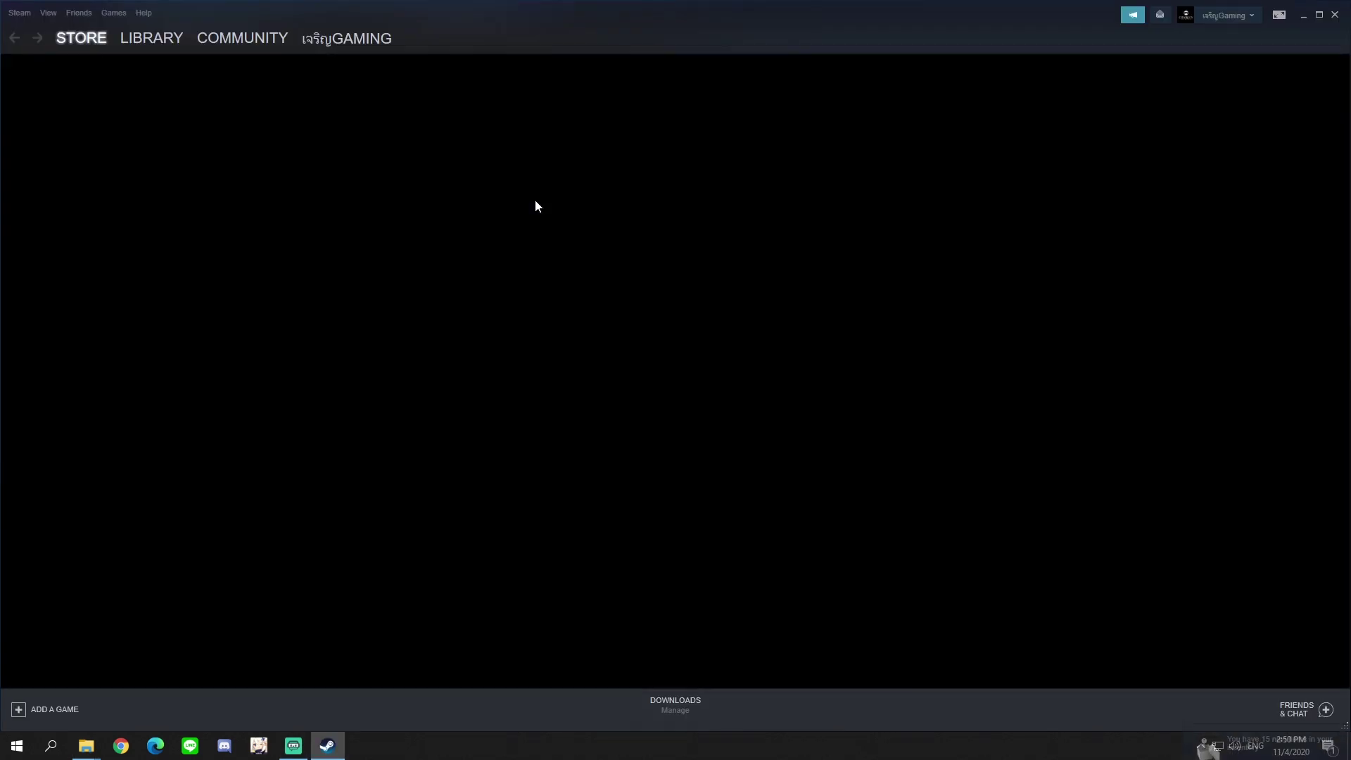
pyautogui.moveTo(142, 32)
pyautogui.click(120, 13)
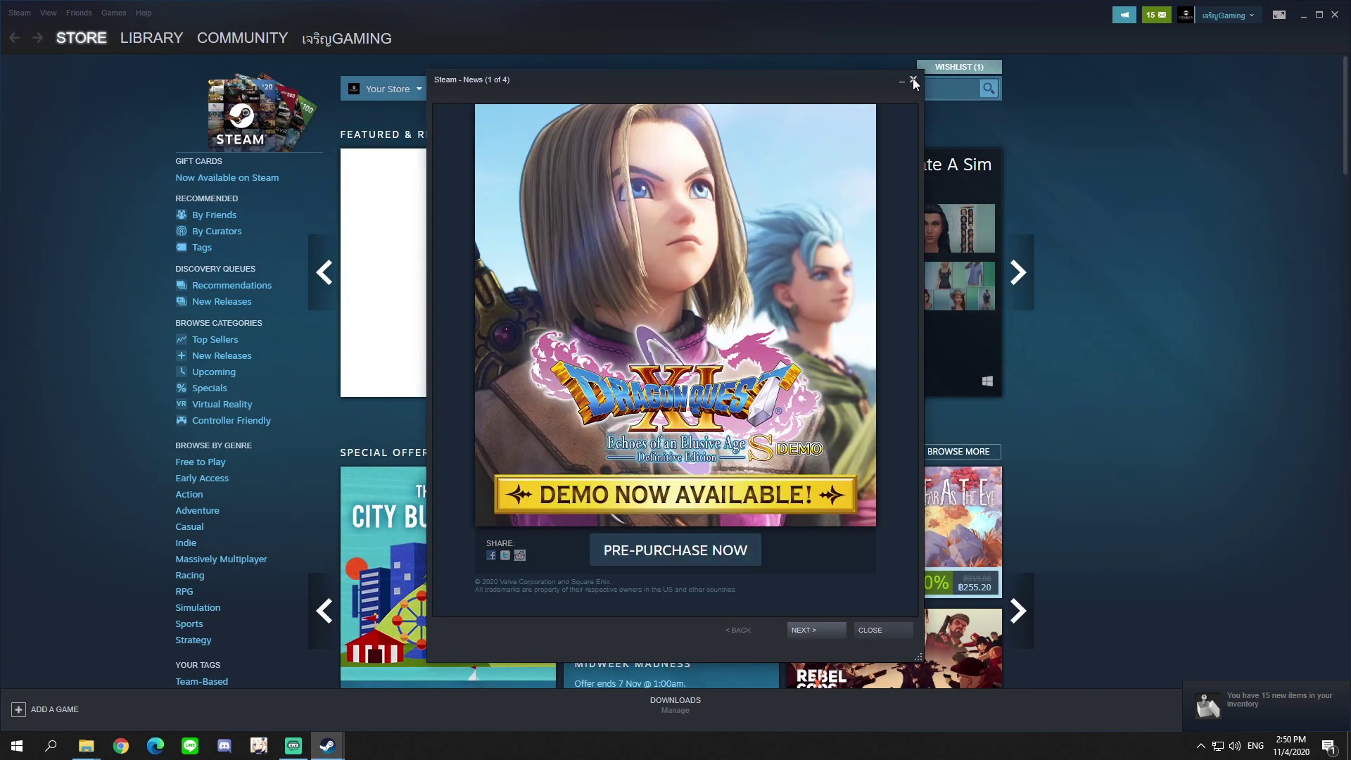
pyautogui.click(914, 82)
# Add the GenshinImpact application from C:\Program Files\Genshin Impact\Genshin Impact Game to the Steam library as a non-Steam game
pyautogui.click(111, 14)
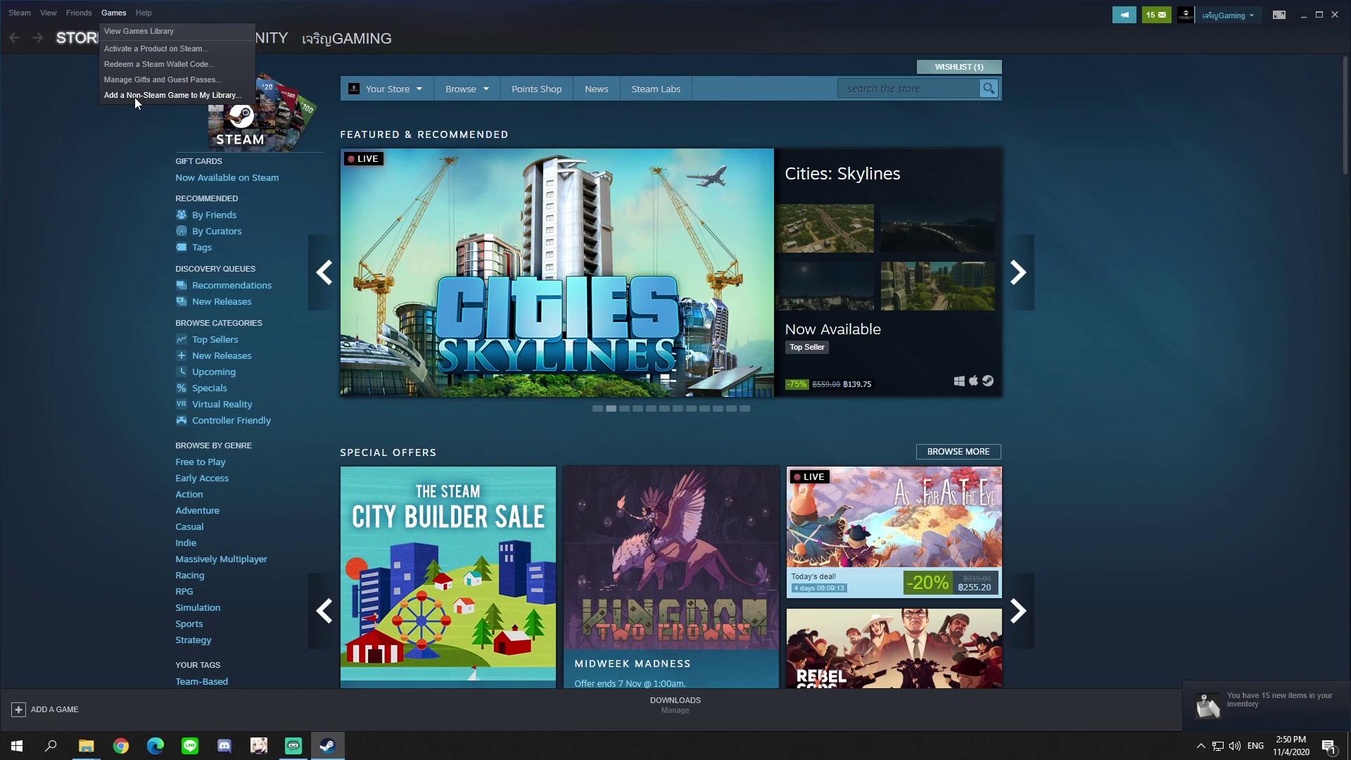
pyautogui.click(135, 96)
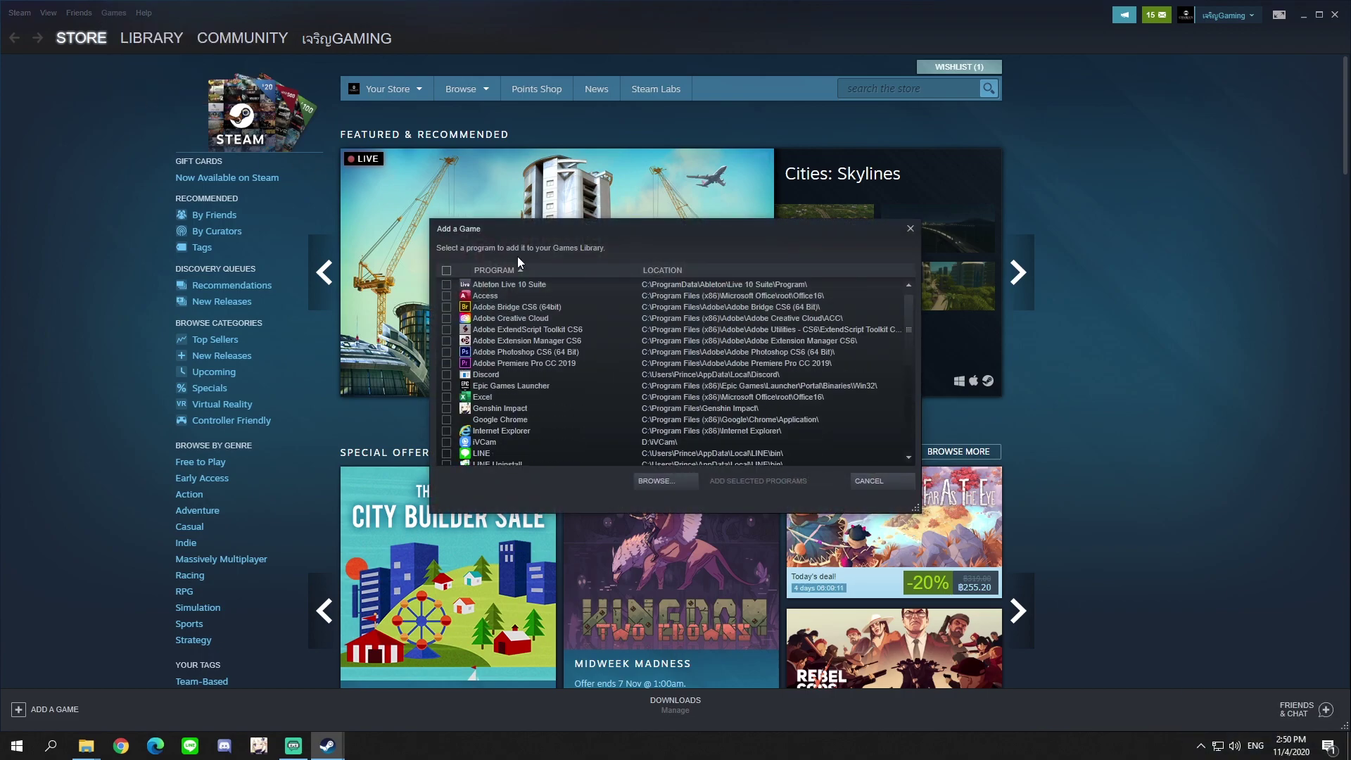
pyautogui.click(662, 483)
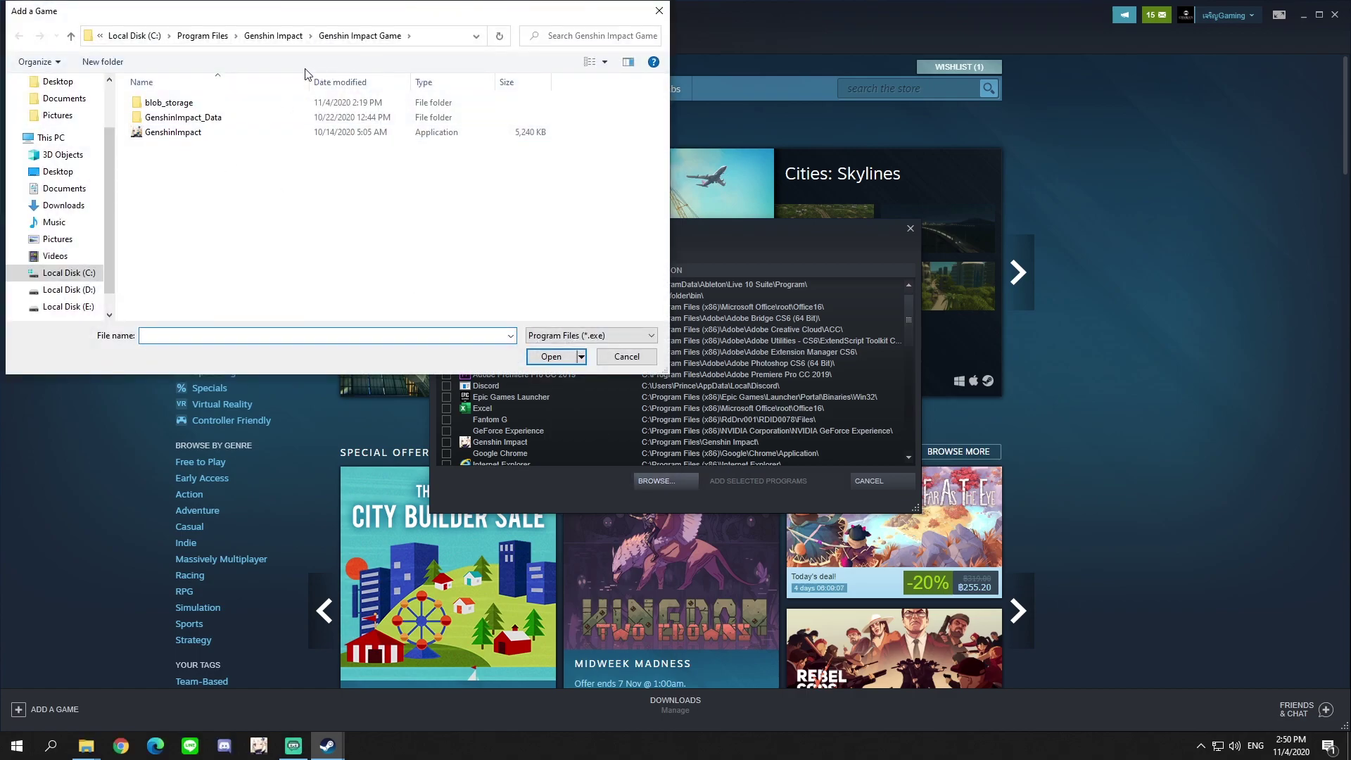
pyautogui.click(202, 36)
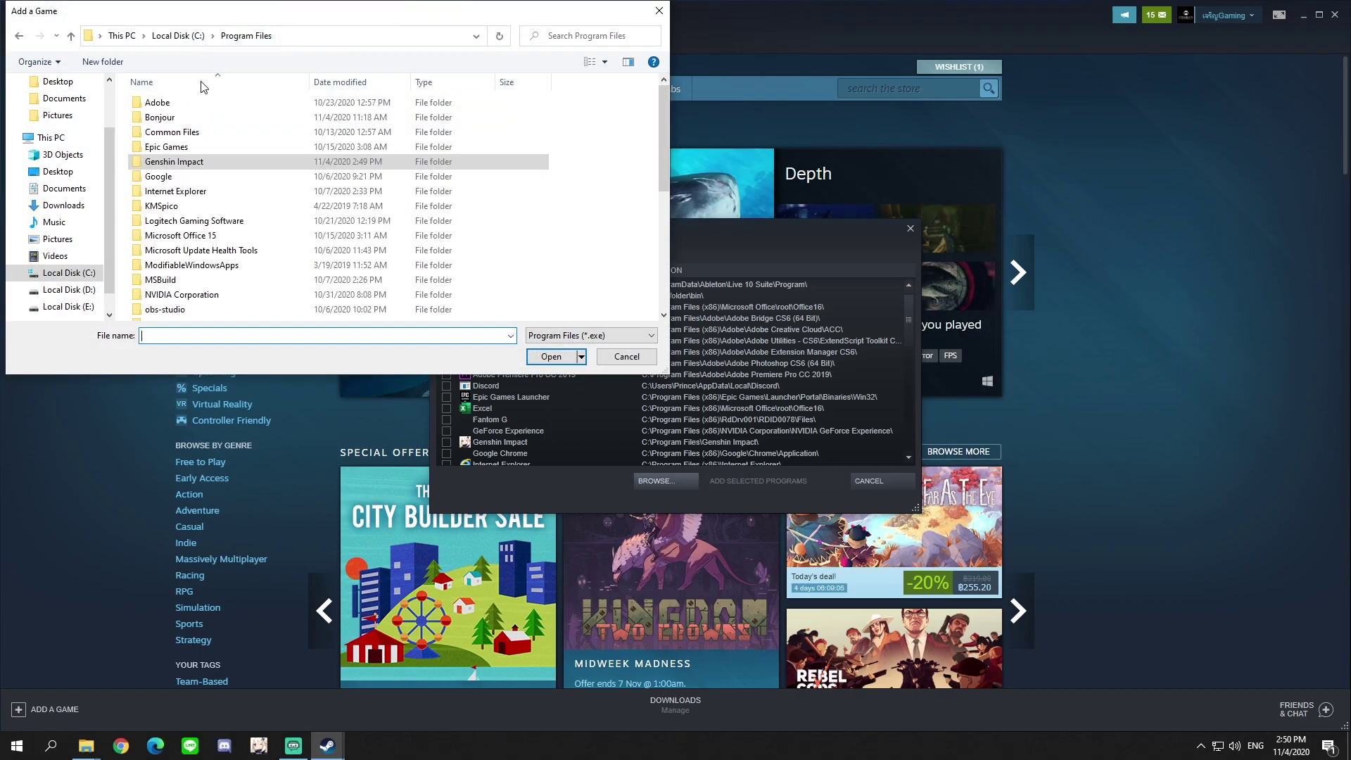
pyautogui.doubleClick(180, 163)
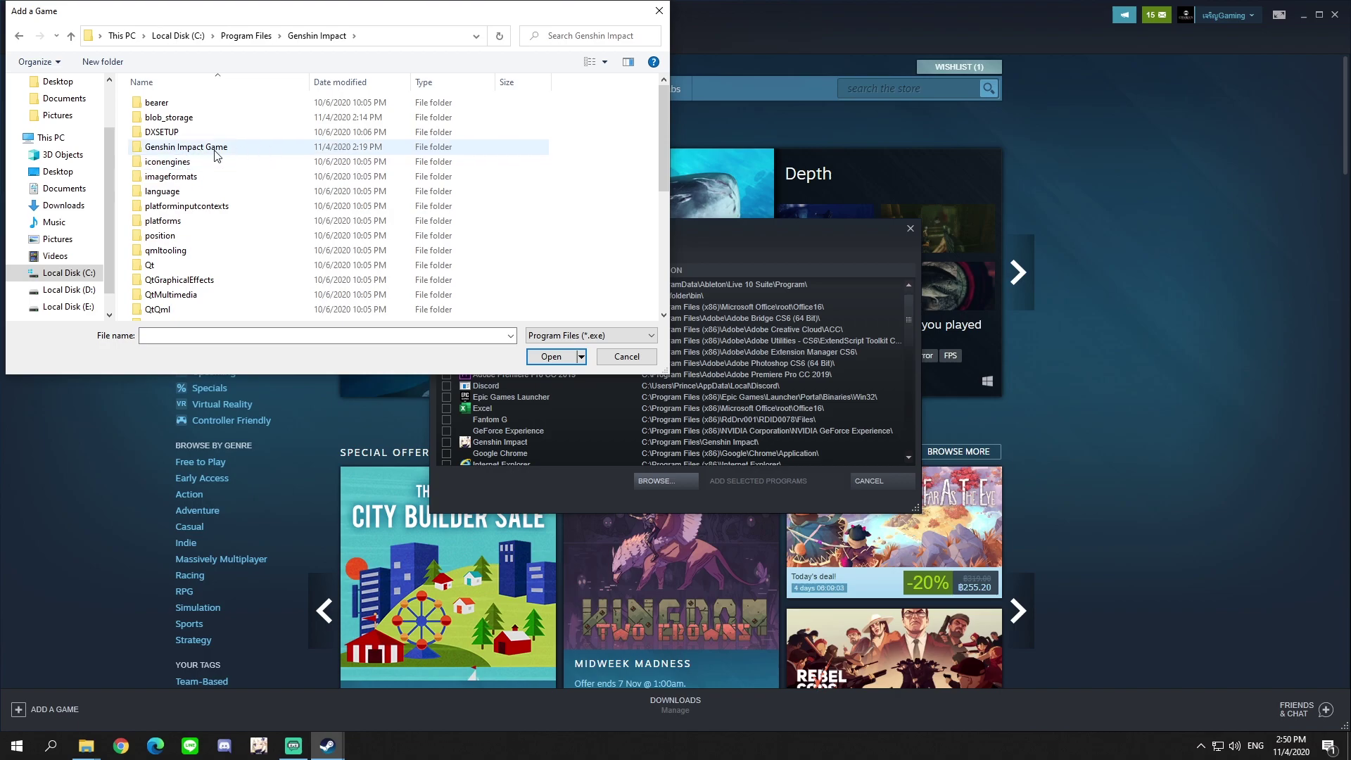
pyautogui.doubleClick(216, 154)
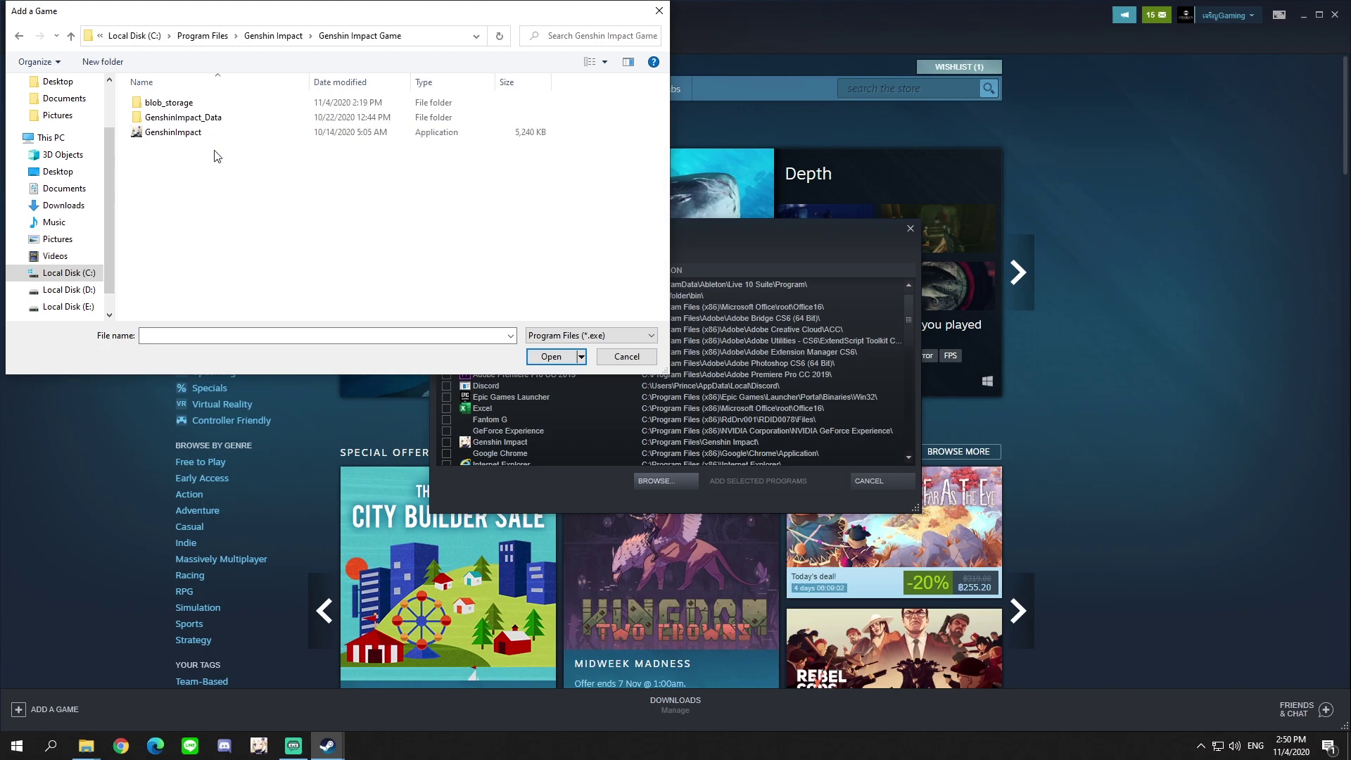
pyautogui.click(177, 133)
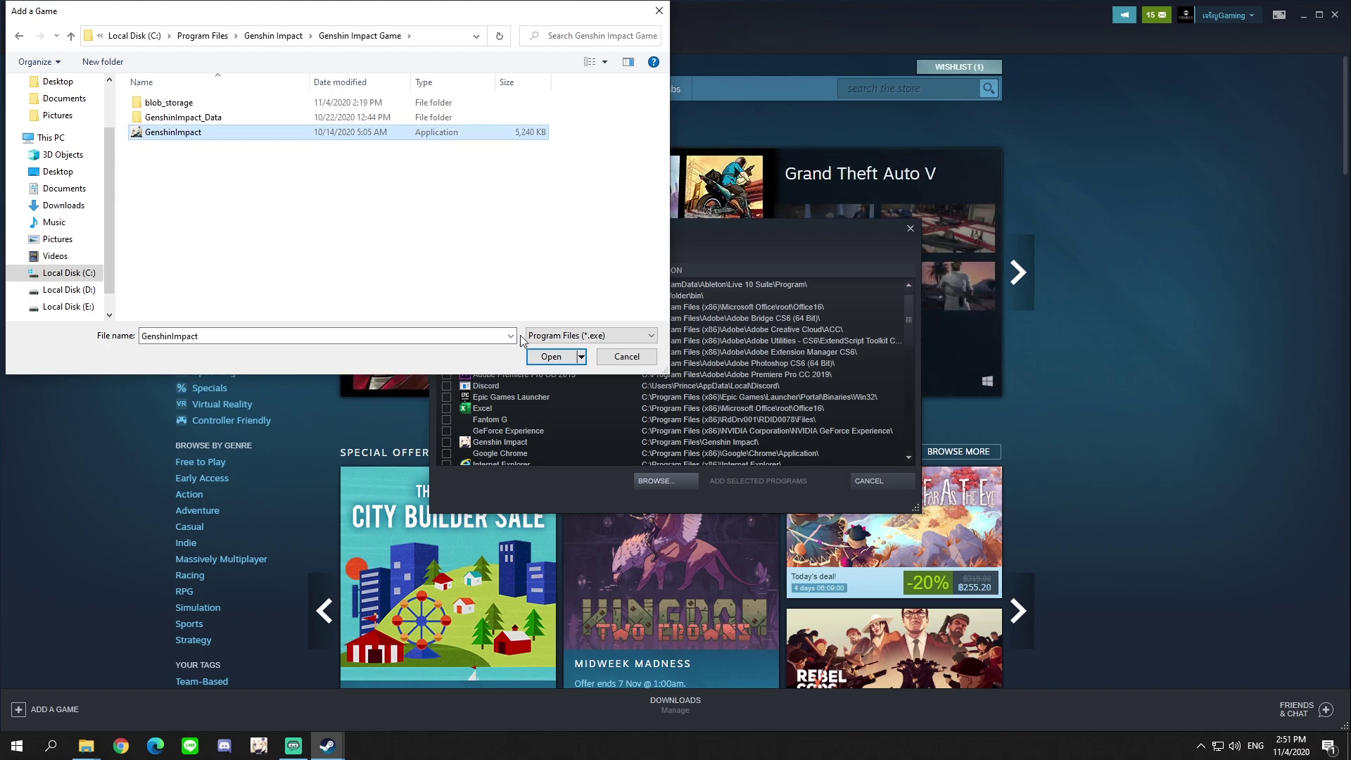
pyautogui.click(550, 357)
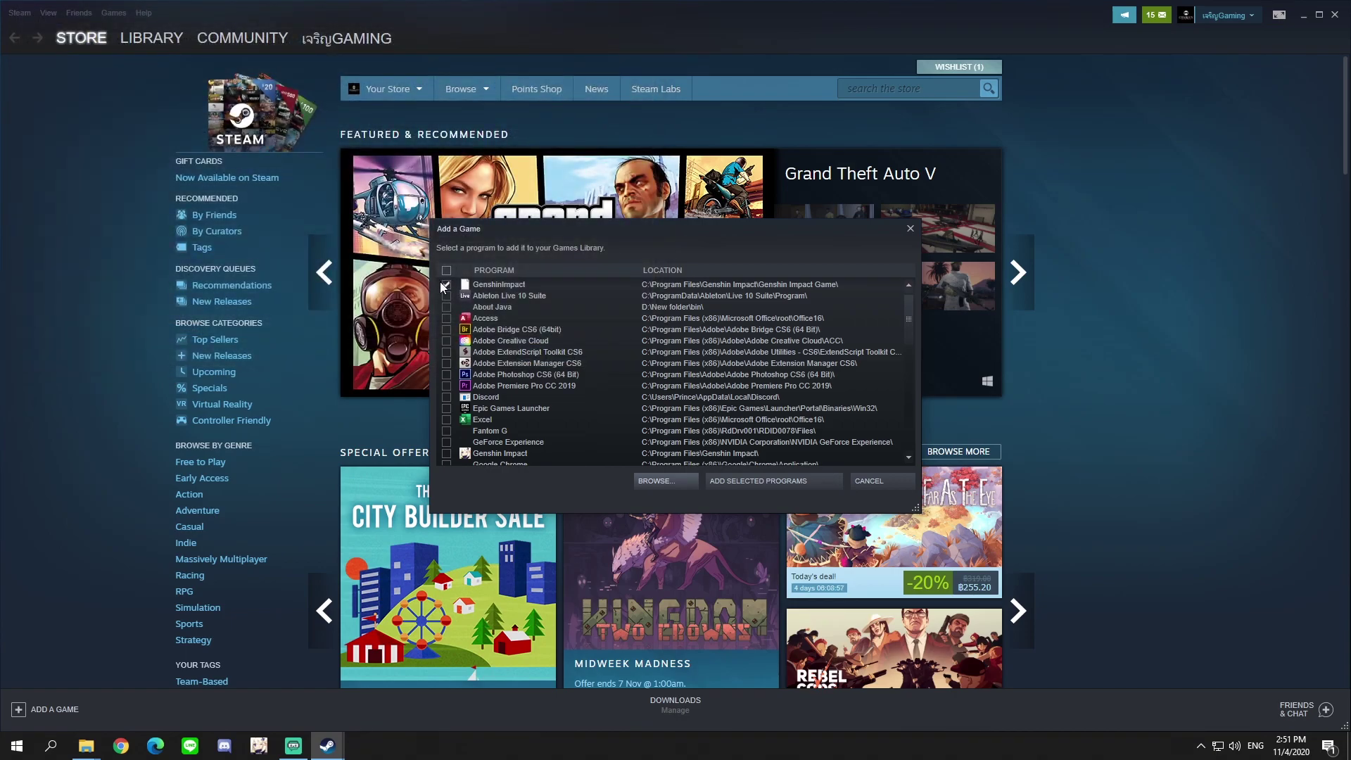
pyautogui.click(775, 482)
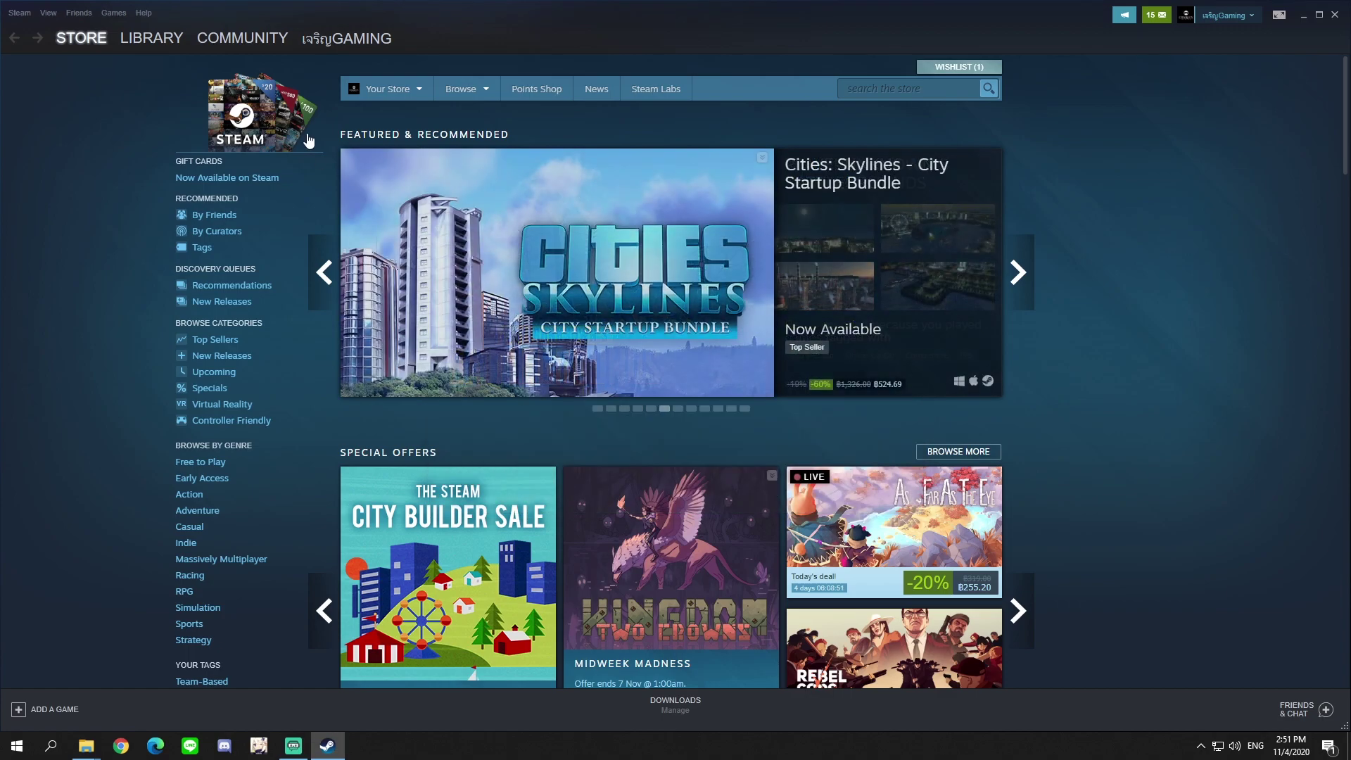
# Set the launch options of the GenshinImpact library entry to -popupwindow and close its properties
pyautogui.click(135, 53)
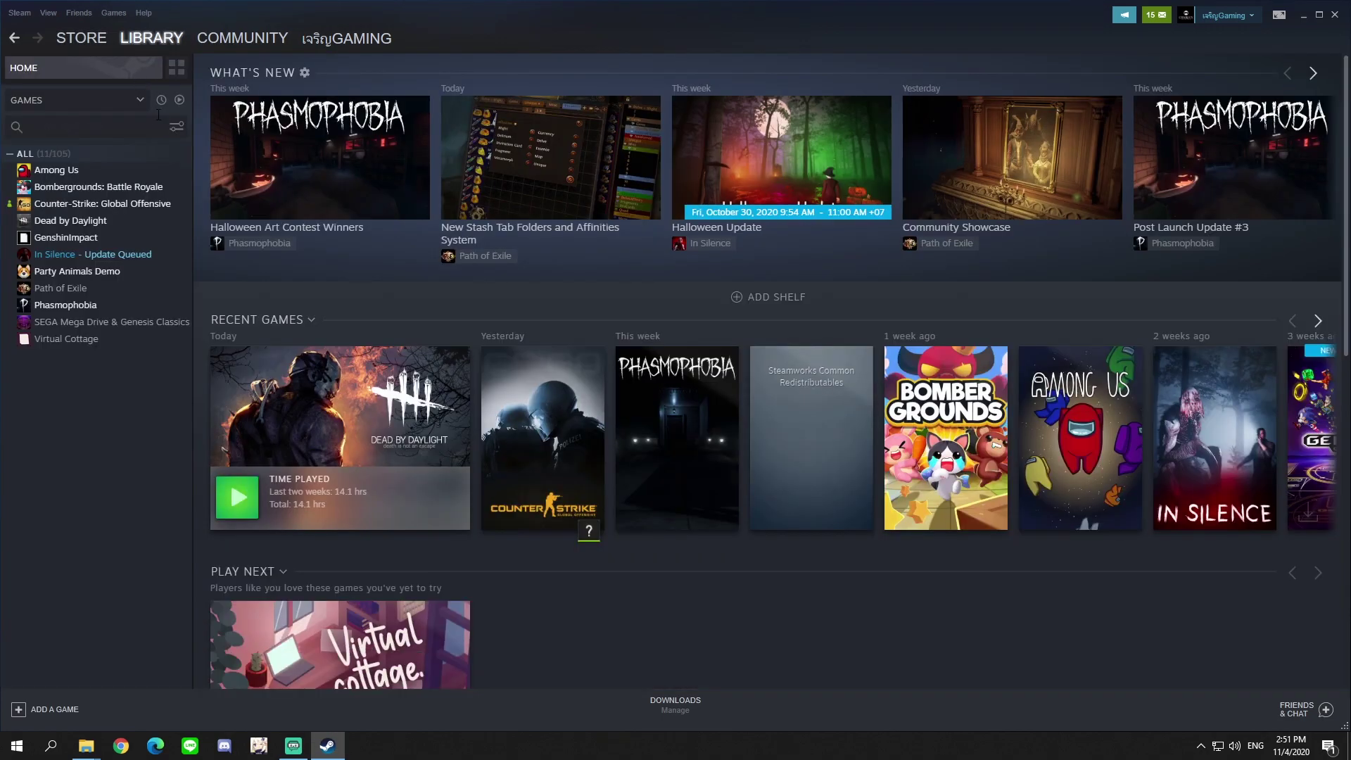
pyautogui.rightClick(76, 239)
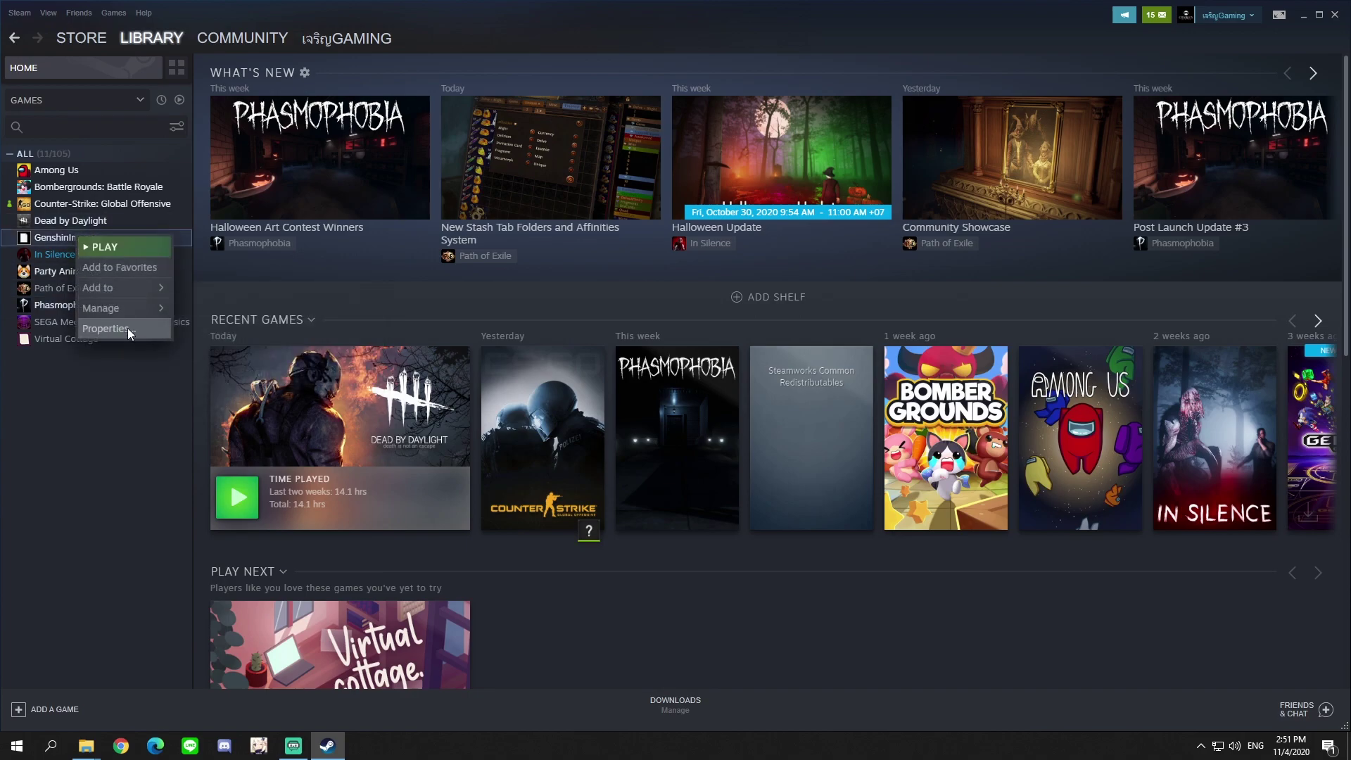
pyautogui.click(127, 327)
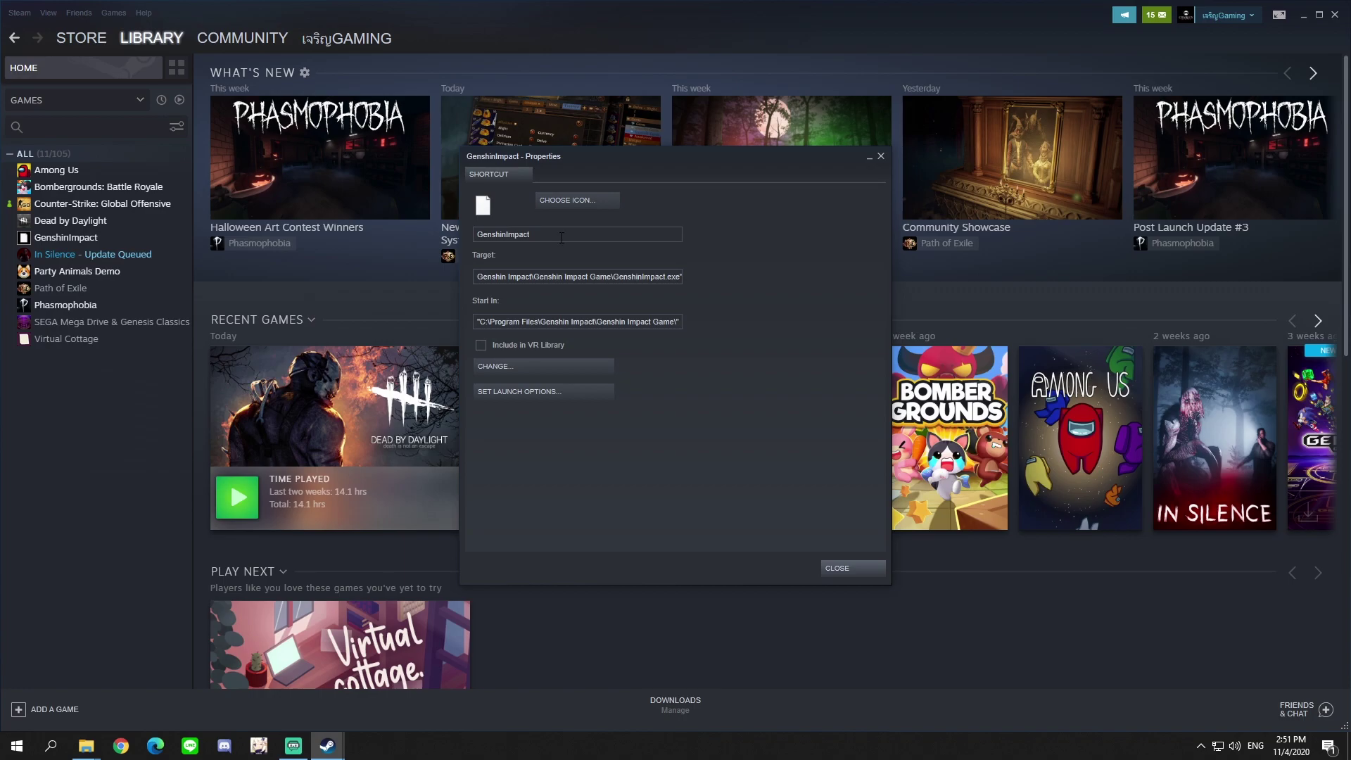
pyautogui.click(548, 394)
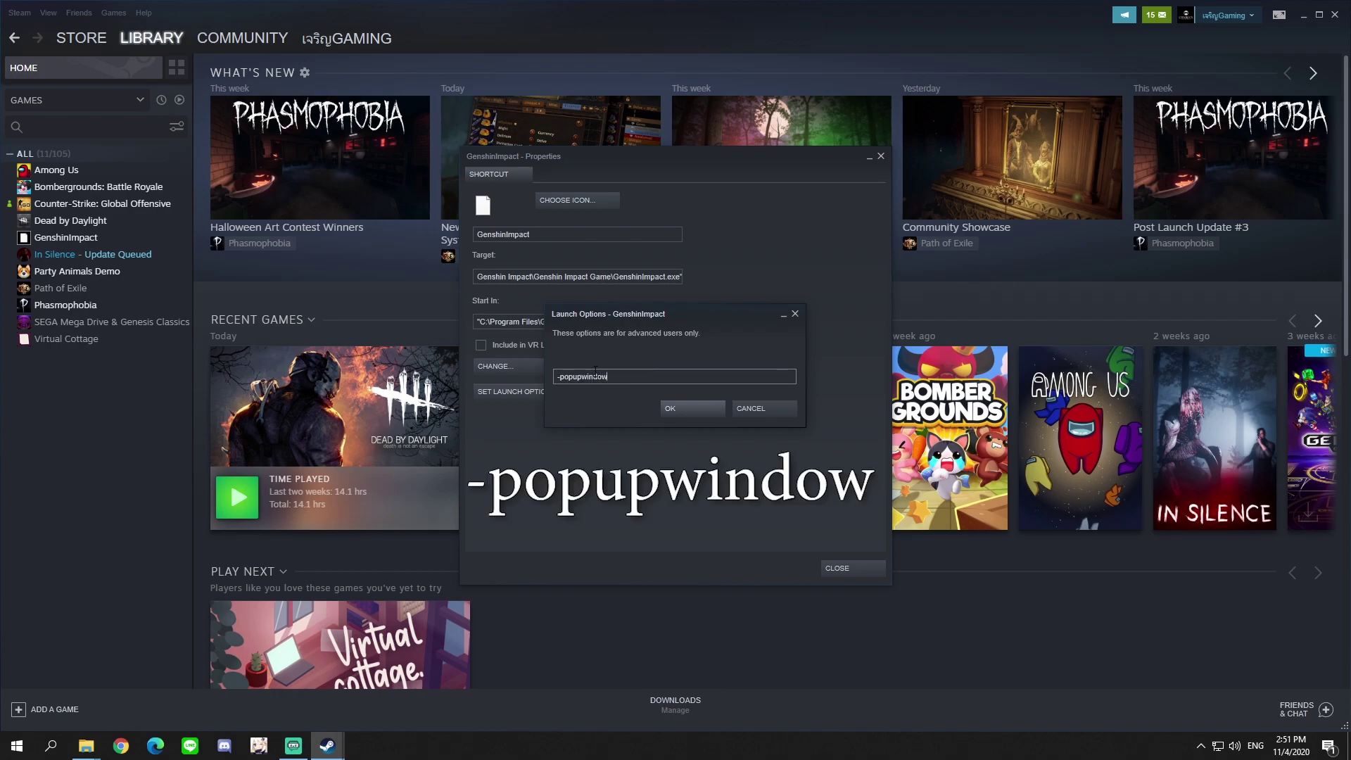
pyautogui.click(703, 408)
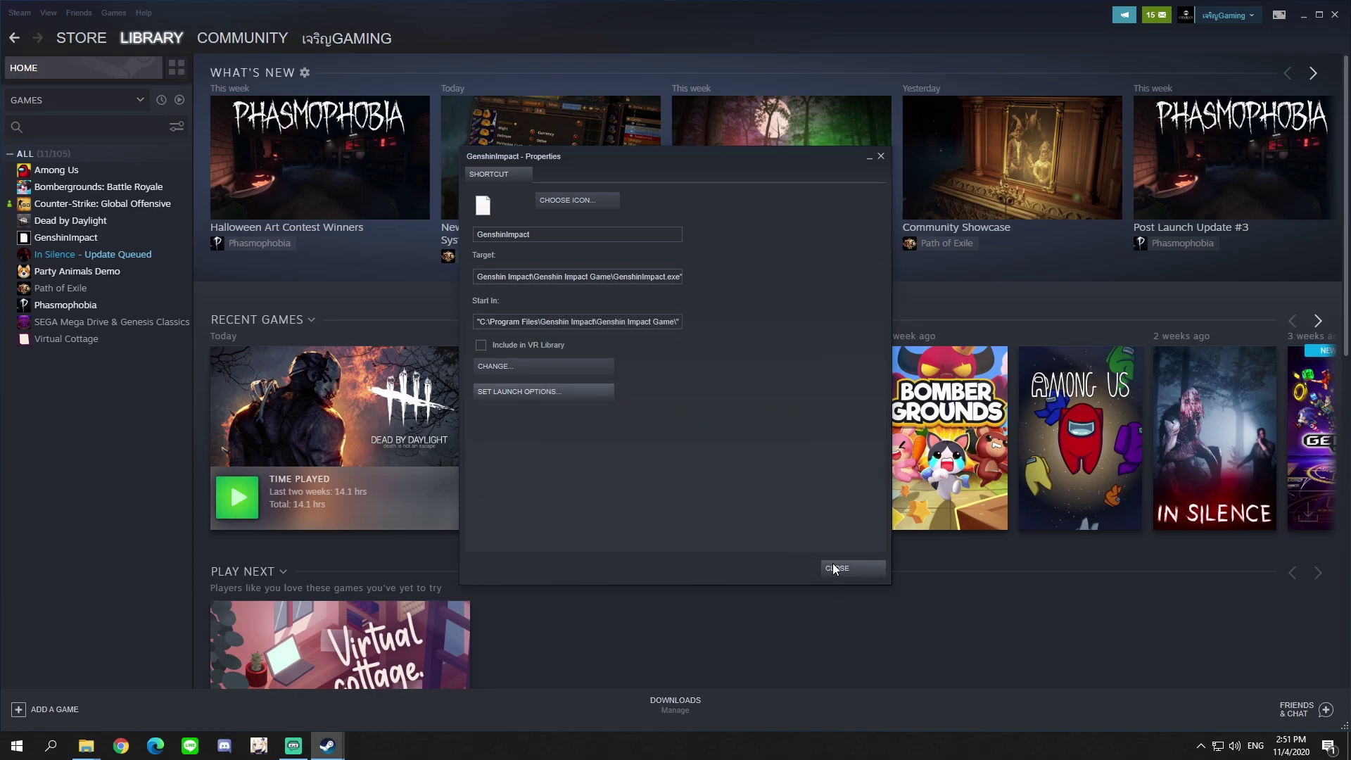
pyautogui.click(837, 569)
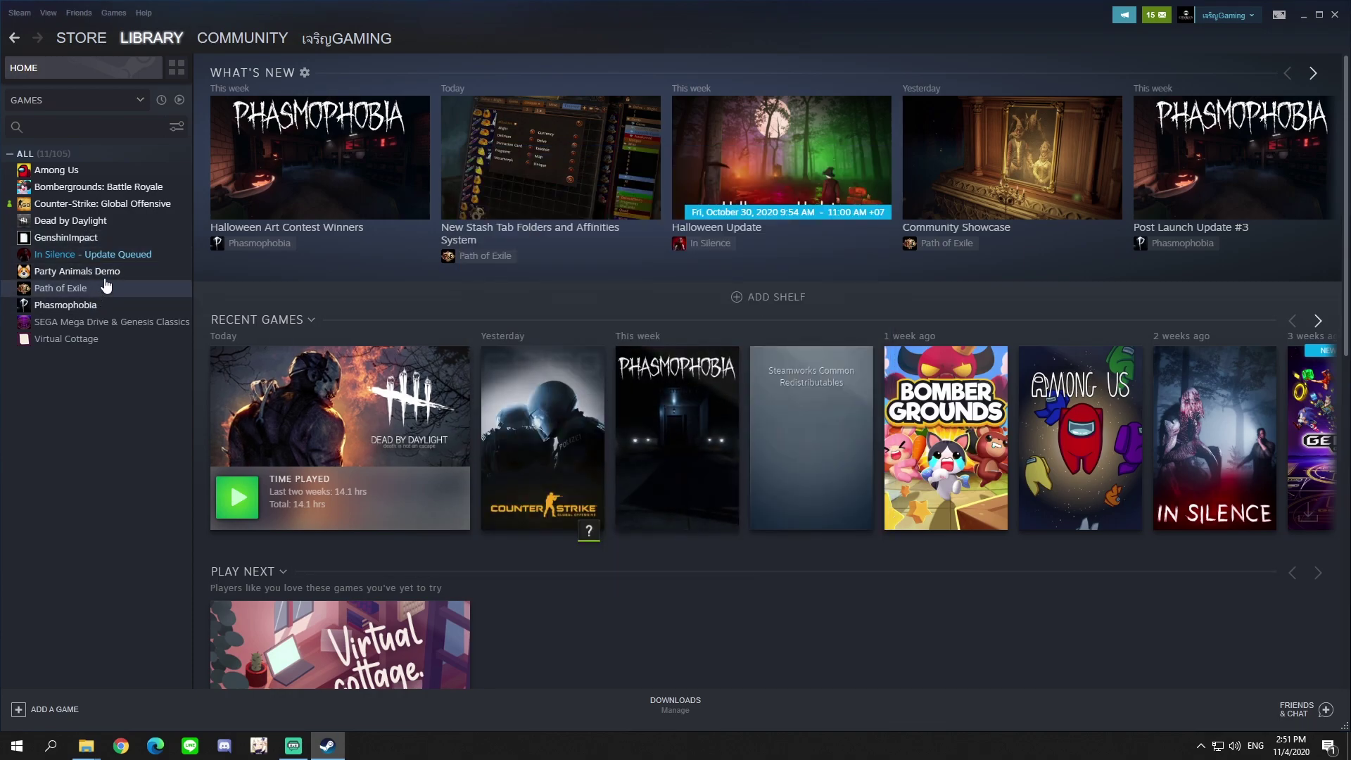
# Launch GenshinImpact from the Steam library and test switching between windows while the game loads
pyautogui.click(100, 243)
pyautogui.click(267, 305)
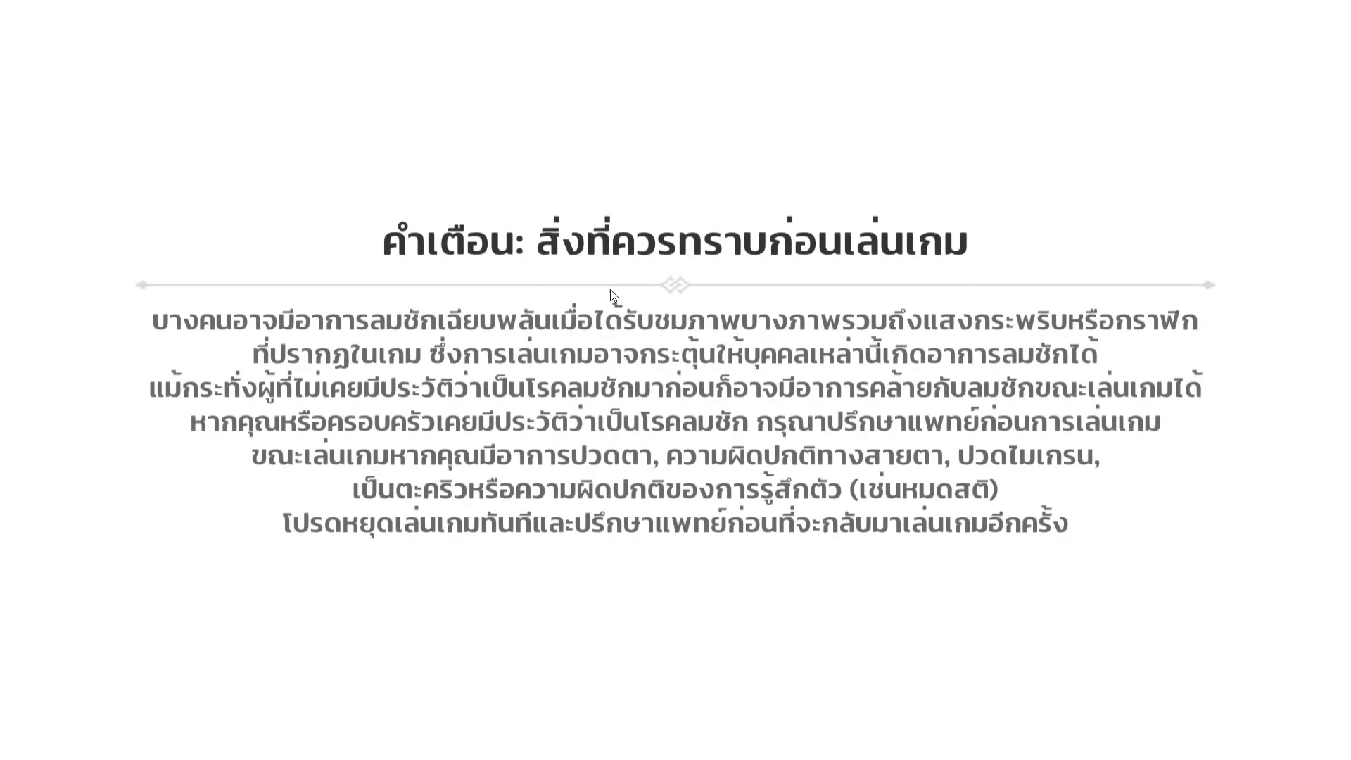
pyautogui.hotkey('alt', 'Tab')
pyautogui.hotkey('alt', 'Tab')
pyautogui.hotkey('alt', 'Tab')
pyautogui.hotkey('alt', 'Tab')
pyautogui.hotkey('alt', 'Tab')
pyautogui.hotkey('alt', 'Tab')
pyautogui.hotkey('alt', 'Tab')
pyautogui.hotkey('alt', 'Tab')
pyautogui.hotkey('alt', 'Tab')
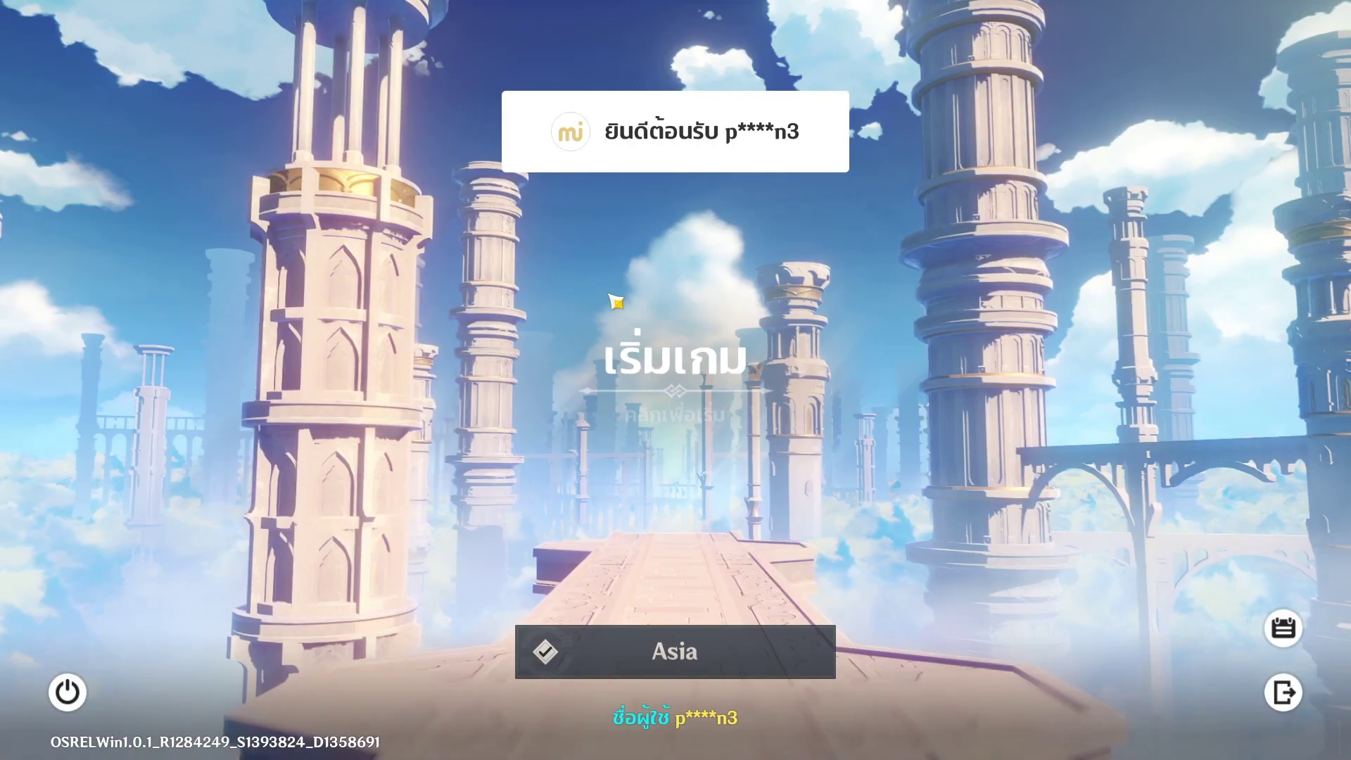
# Switch from the game's title screen to the App folder window and move it around over the game
pyautogui.hotkey('alt', 'Tab')
pyautogui.hotkey('alt', 'Tab')
pyautogui.hotkey('alt', 'Tab')
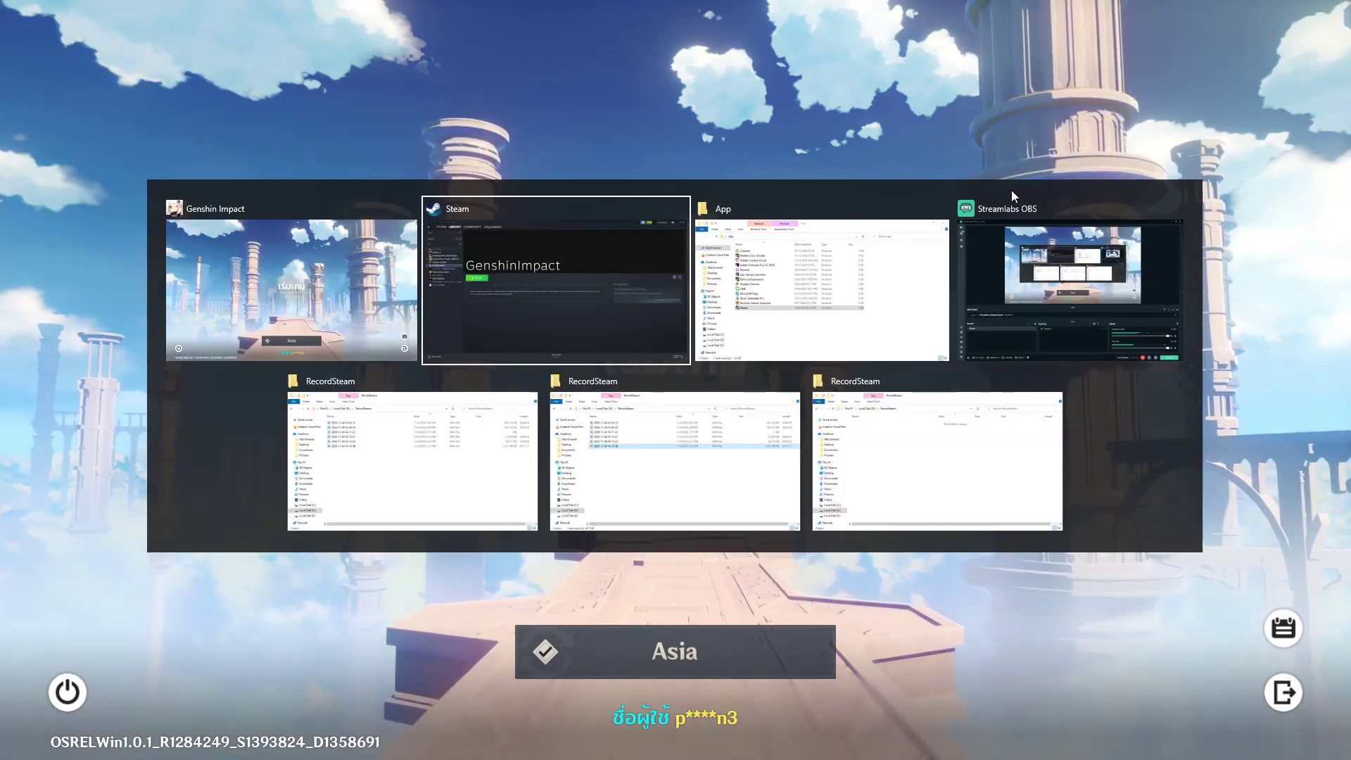
pyautogui.hotkey('alt', 'Tab')
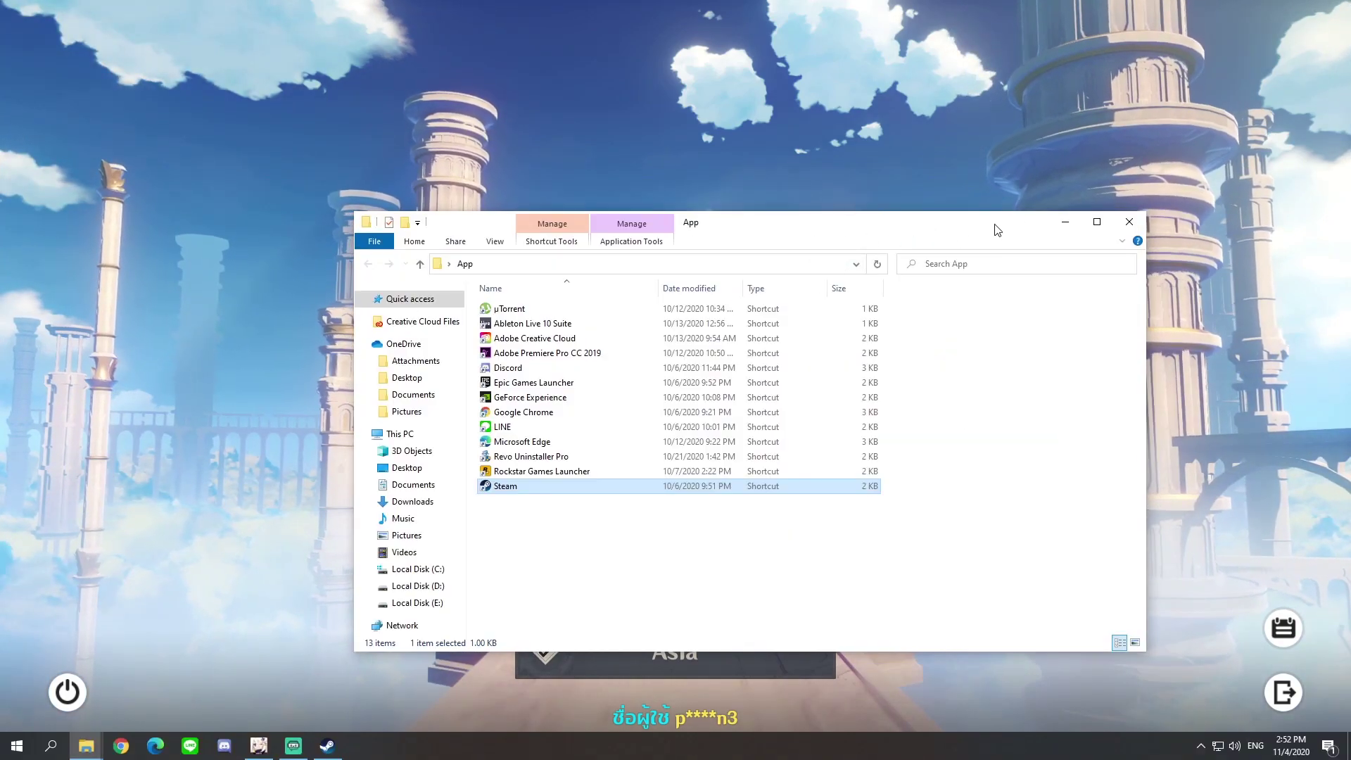
pyautogui.moveTo(1115, 222); pyautogui.dragTo(992, 199)
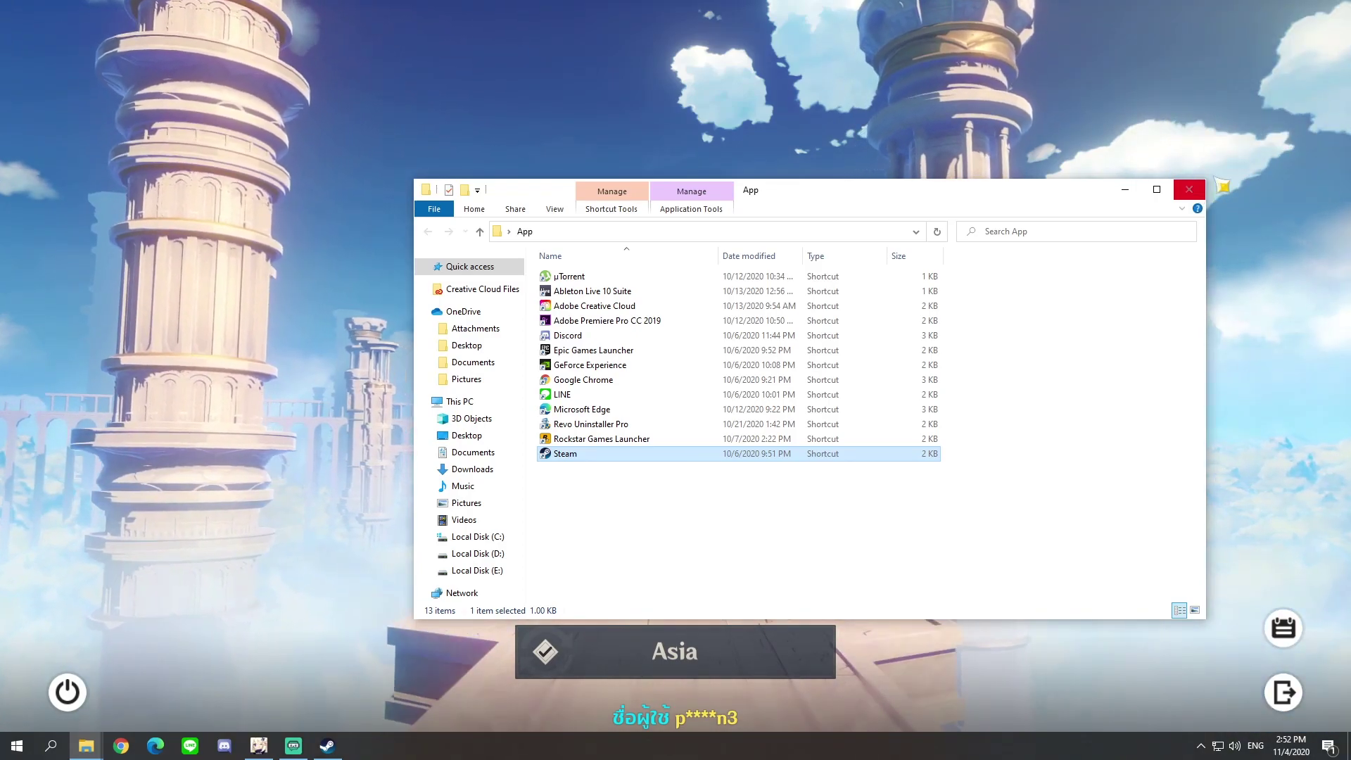
# Close the App folder window and the Steam window
pyautogui.click(1195, 197)
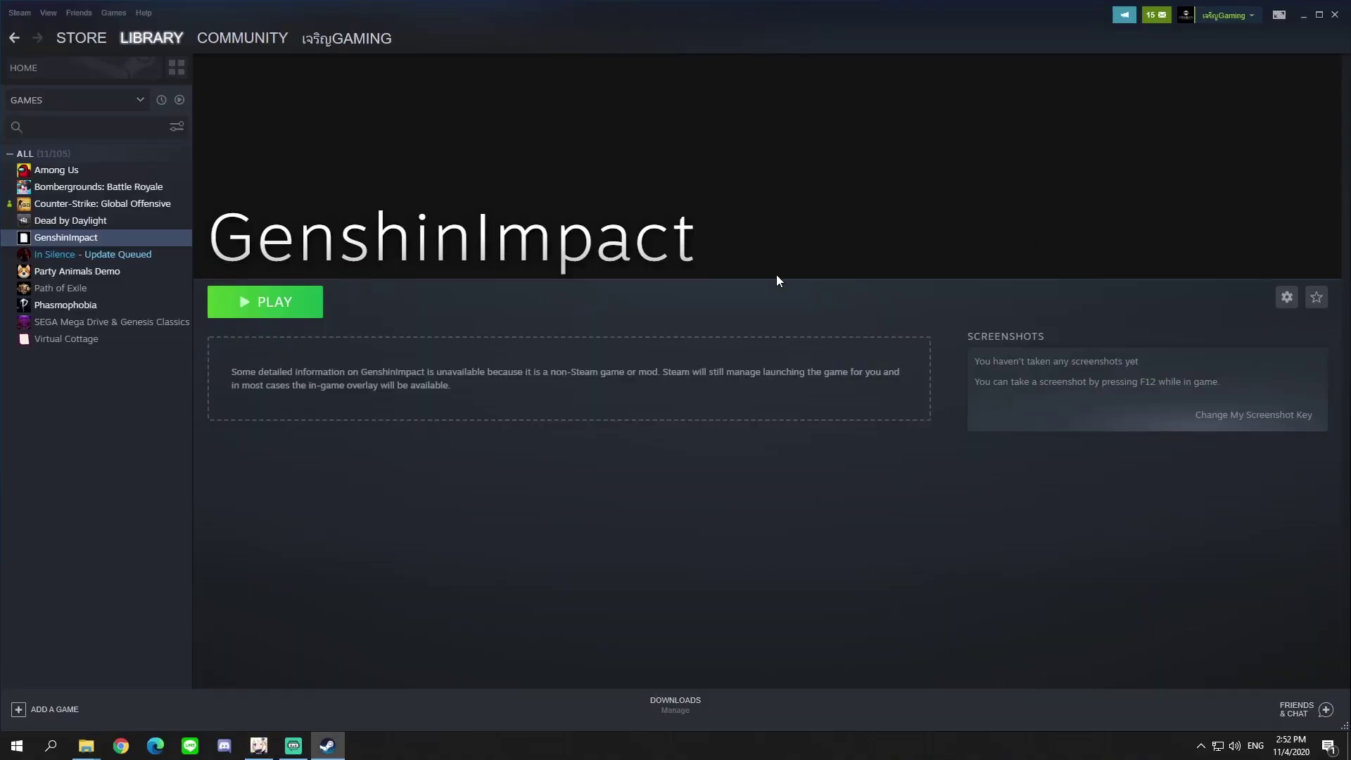
pyautogui.click(1335, 15)
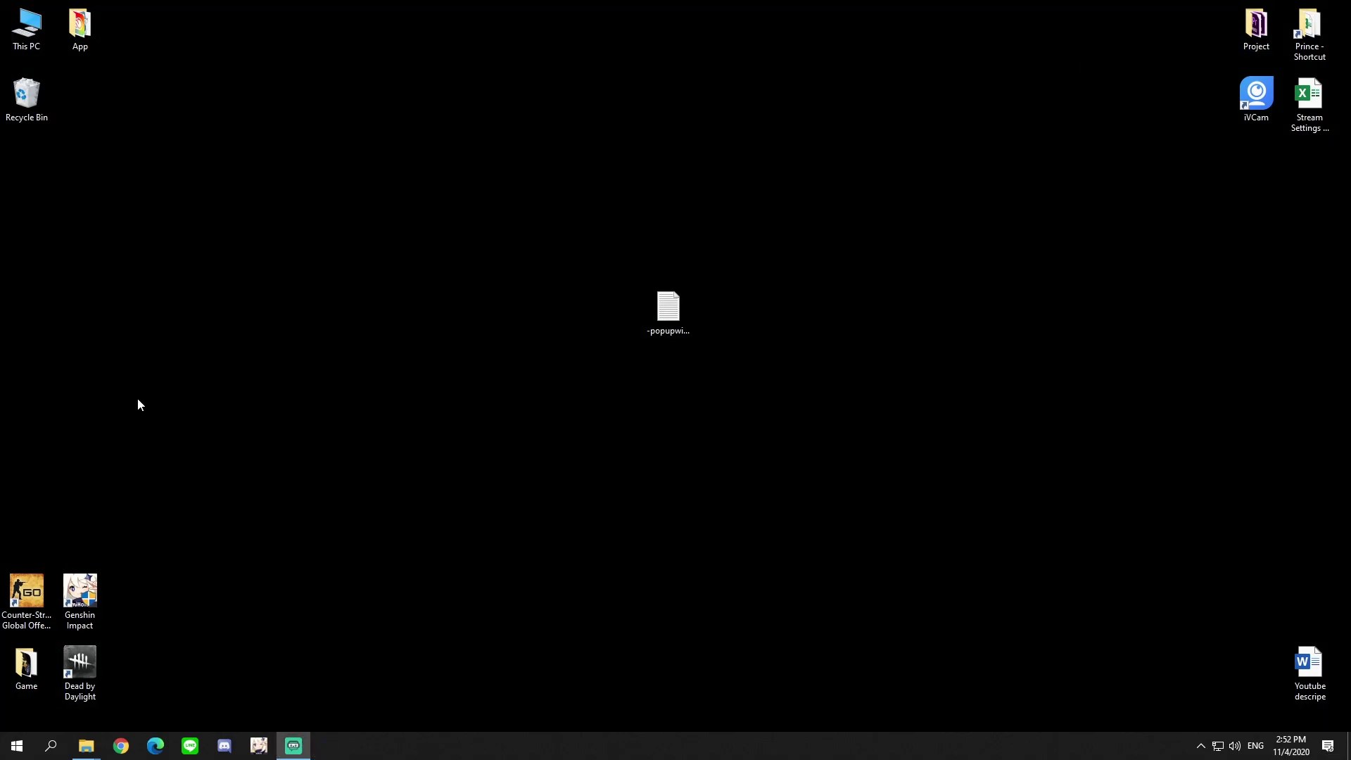
# Launch Genshin Impact from its desktop shortcut to check its window style, and close the game
pyautogui.doubleClick(82, 602)
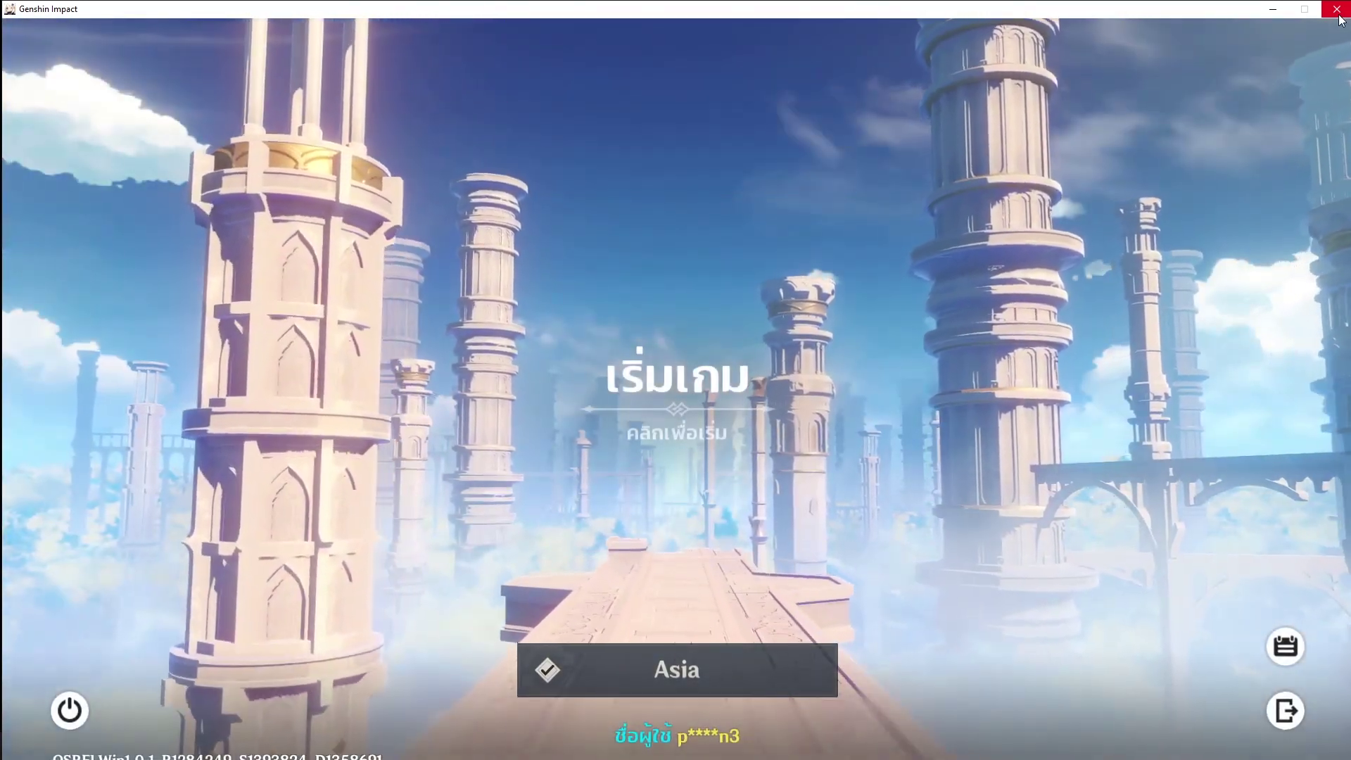
pyautogui.click(1336, 10)
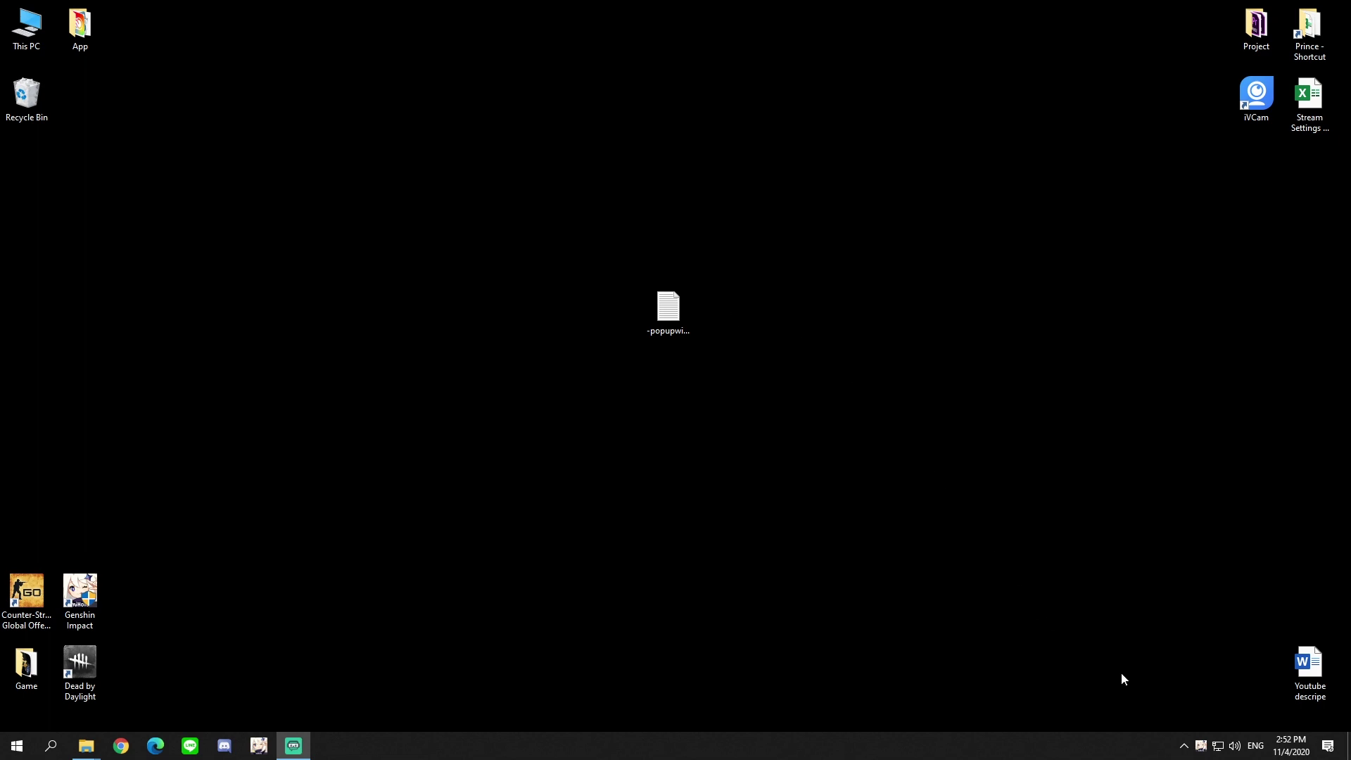
# Reopen Steam from the hidden notification icons and go to the home page of the game library
pyautogui.click(1183, 746)
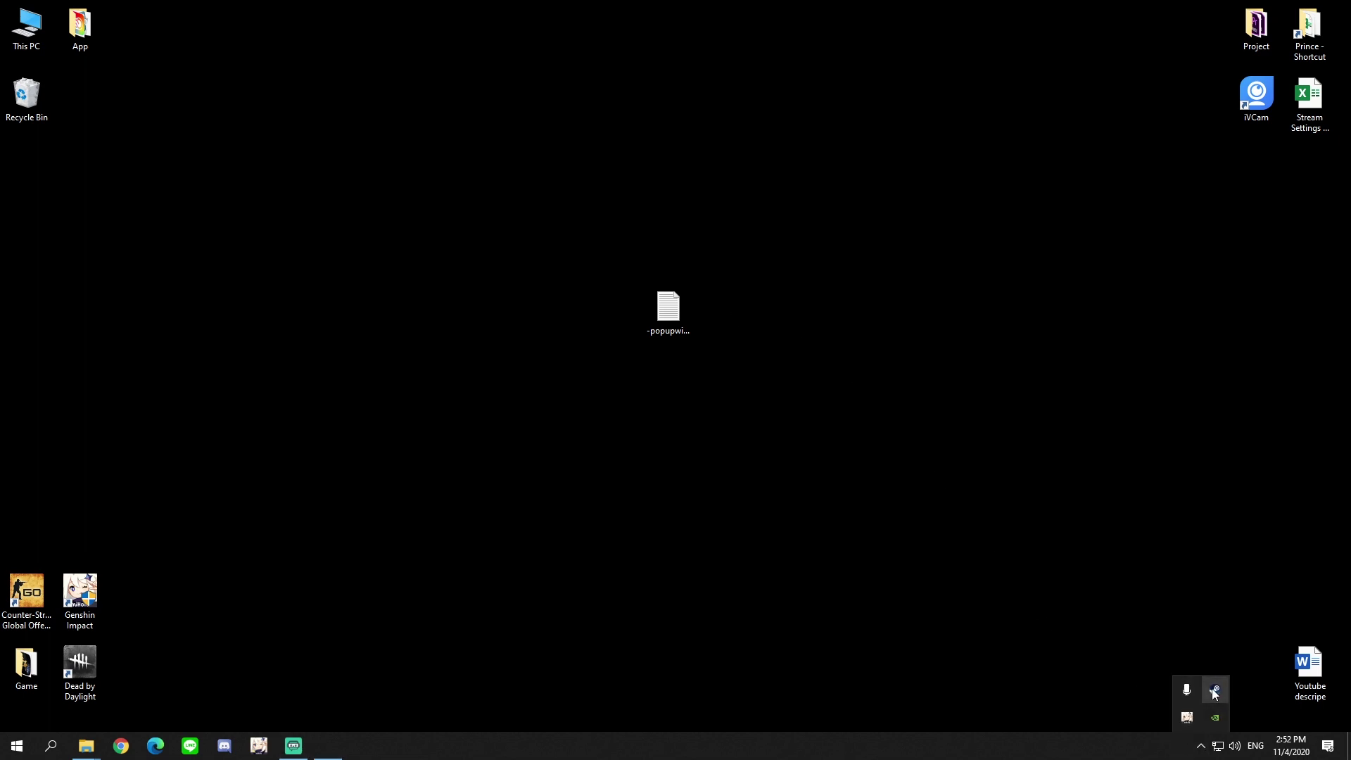
pyautogui.click(1212, 689)
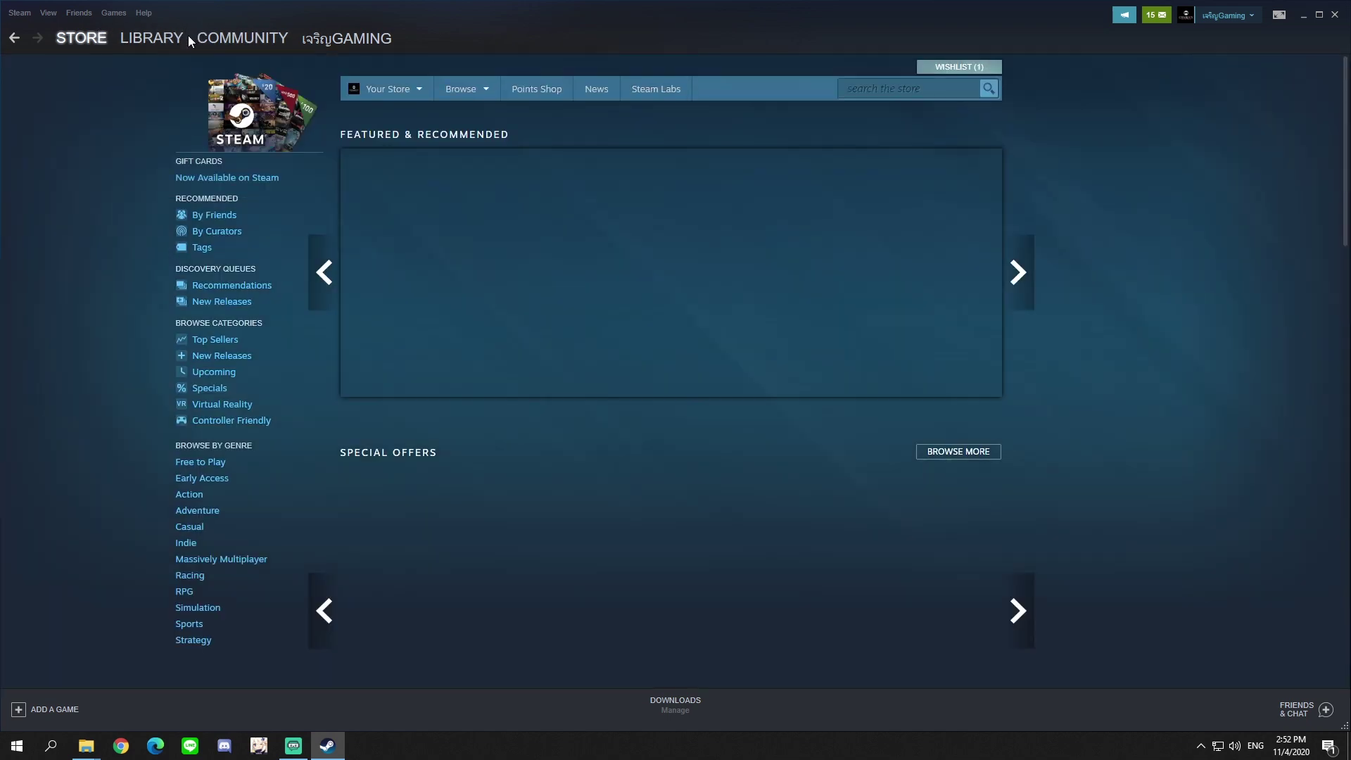
pyautogui.moveTo(222, 42)
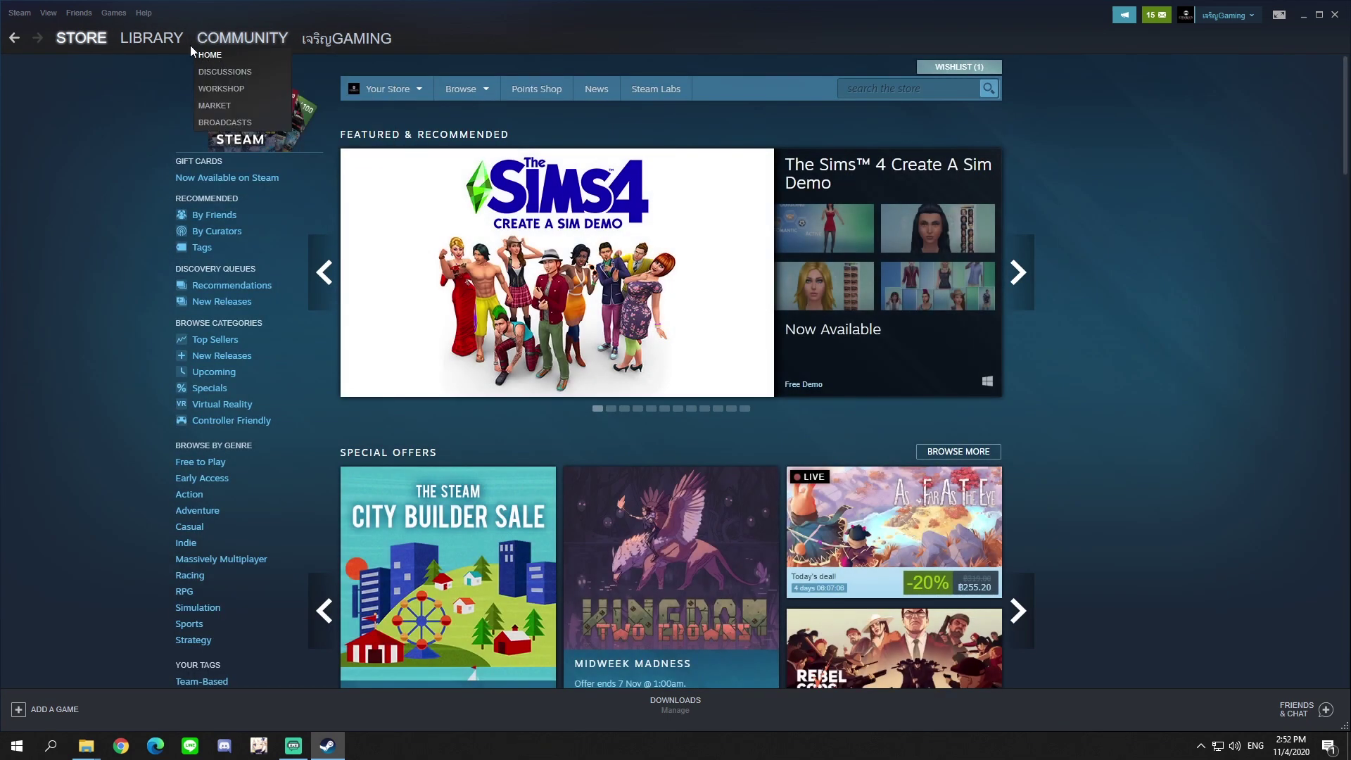
pyautogui.moveTo(151, 64)
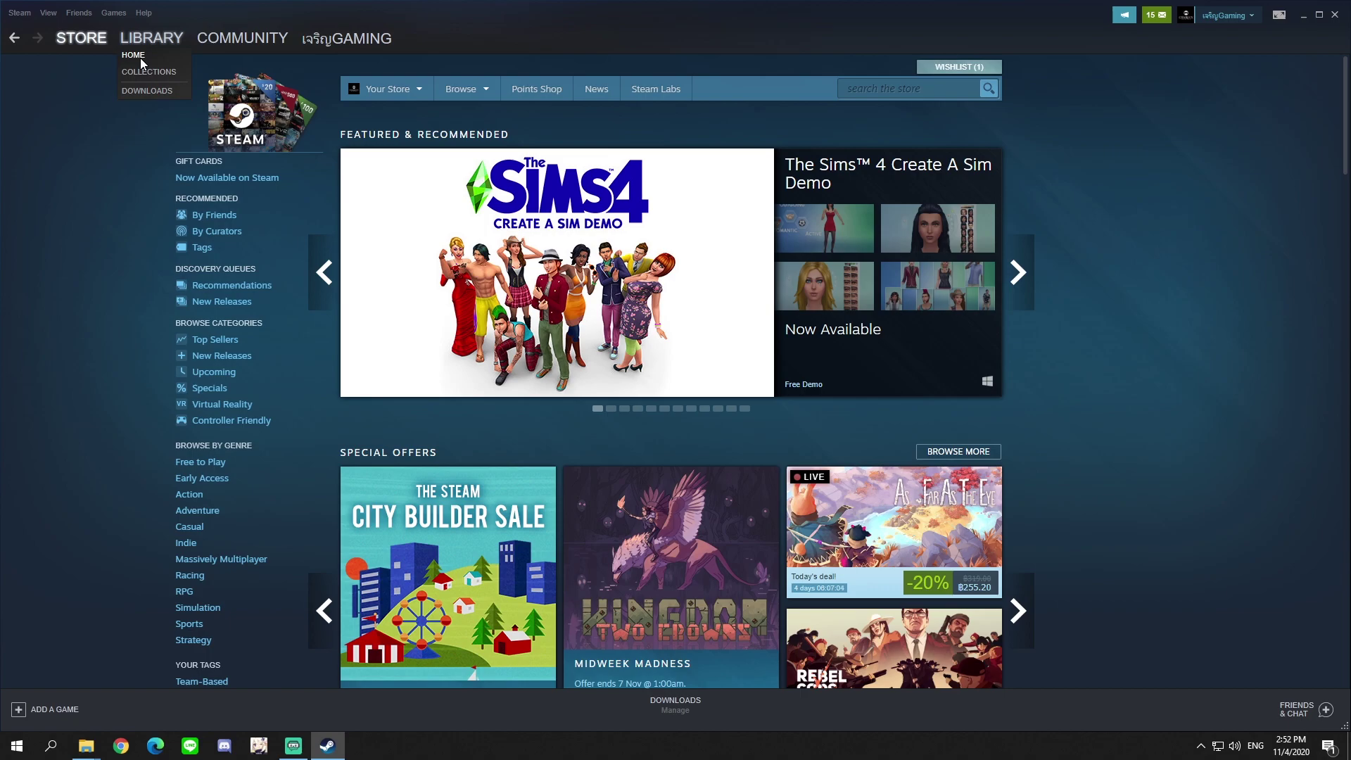
pyautogui.click(141, 60)
# Set the launch options of the Among Us library entry to -popupwindow and close its properties
pyautogui.rightClick(55, 171)
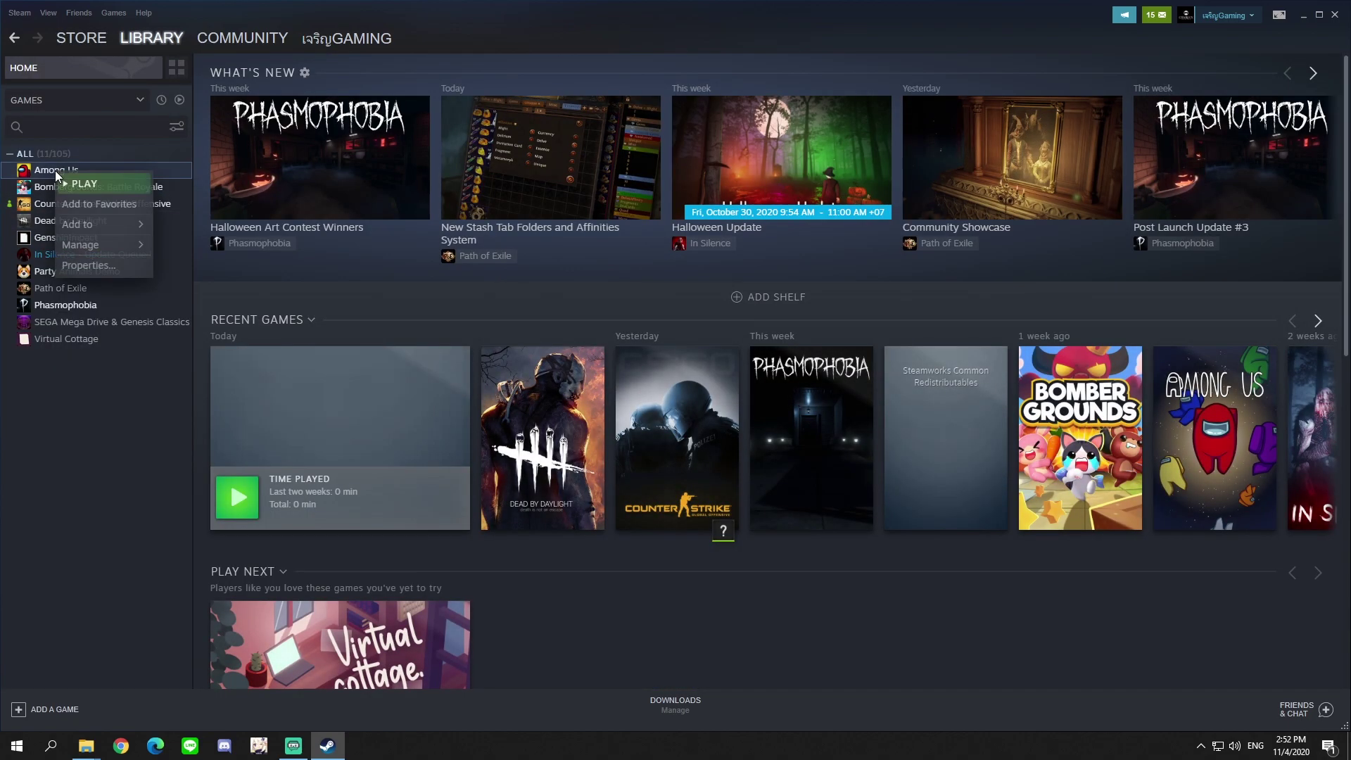
pyautogui.click(95, 264)
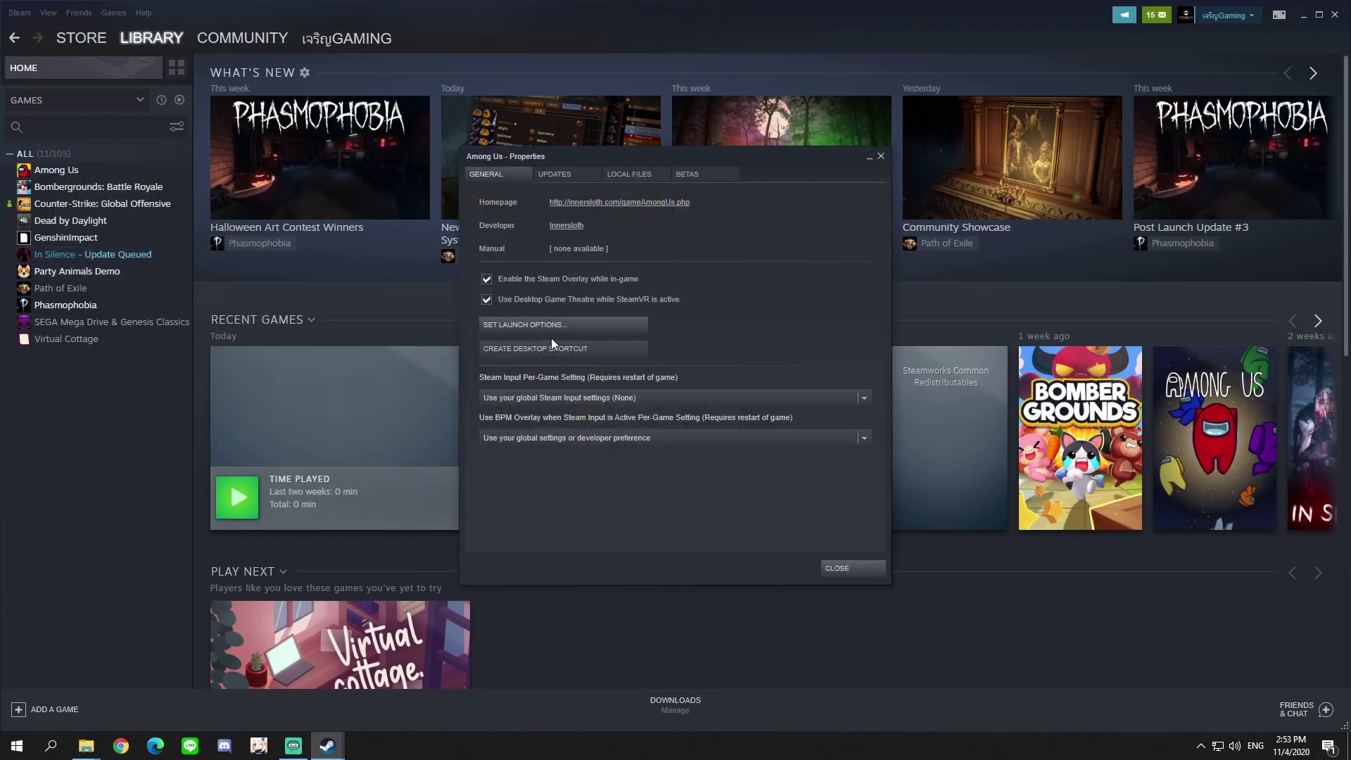
pyautogui.click(597, 324)
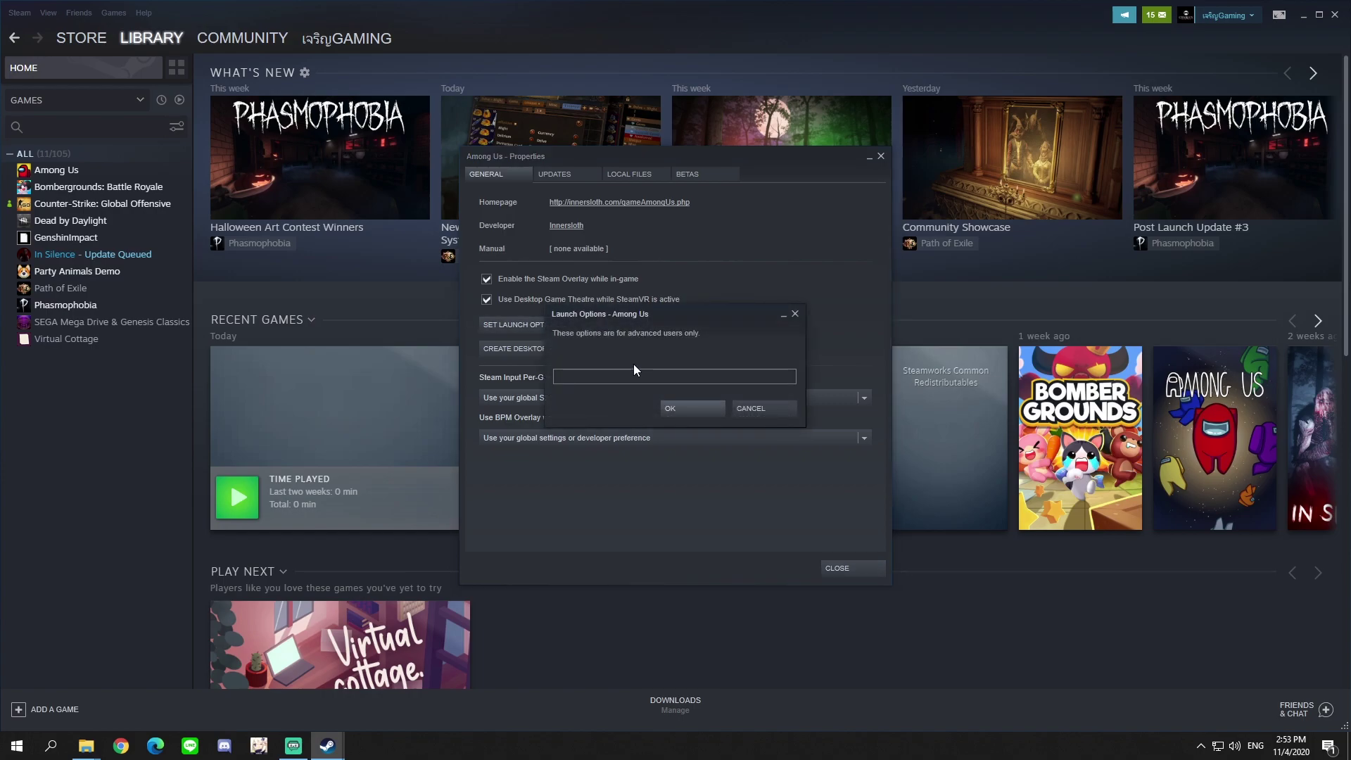
pyautogui.write('-popupwindow')
pyautogui.click(691, 405)
pyautogui.click(844, 567)
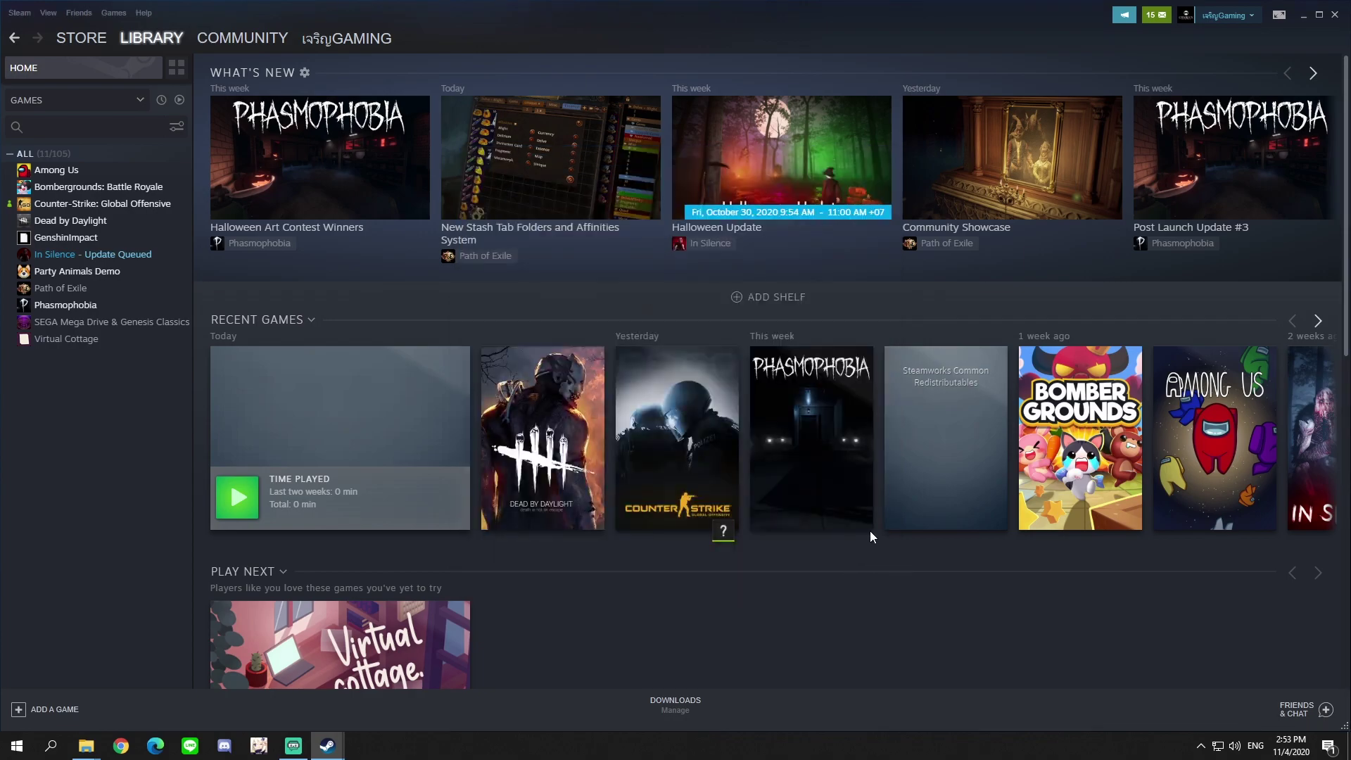
# Minimize Steam and launch Among Us from the Game folder on the desktop to check its borderless window
pyautogui.click(1303, 16)
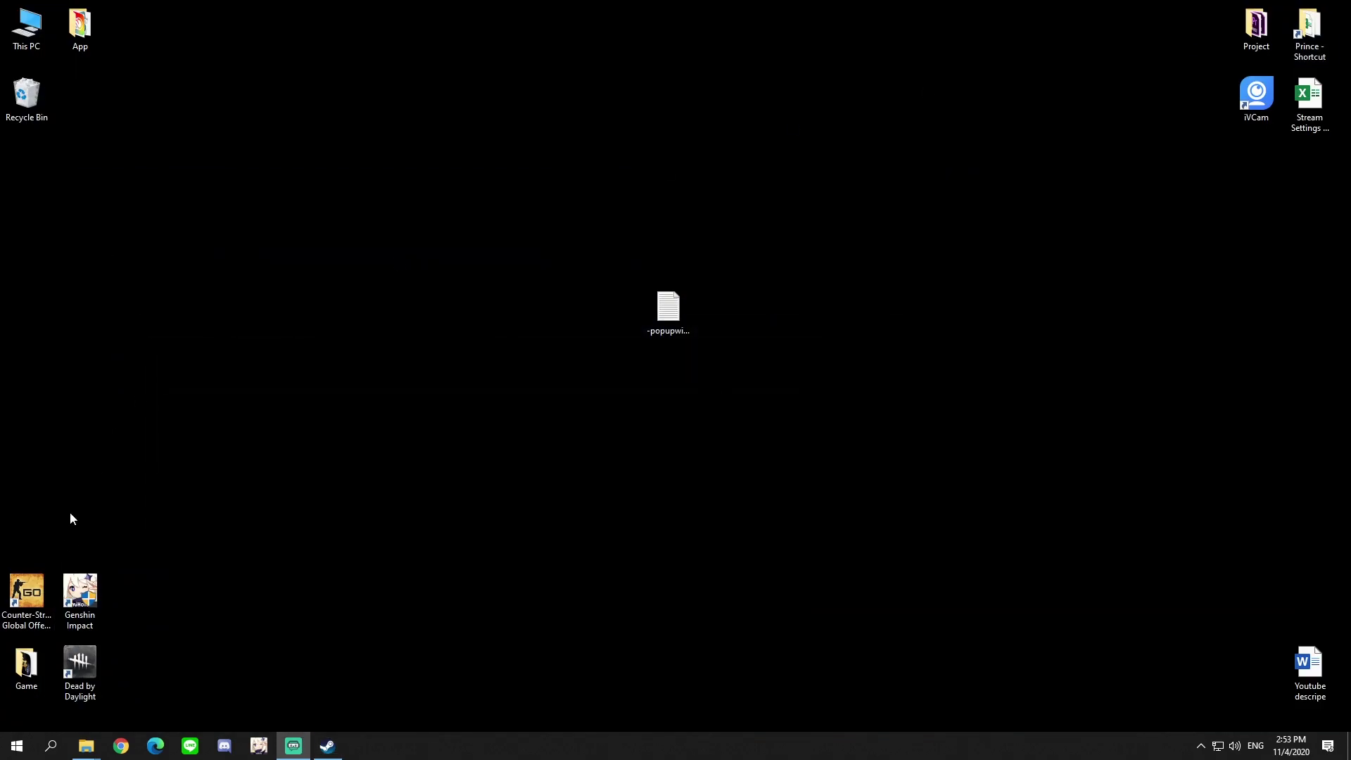
pyautogui.doubleClick(101, 34)
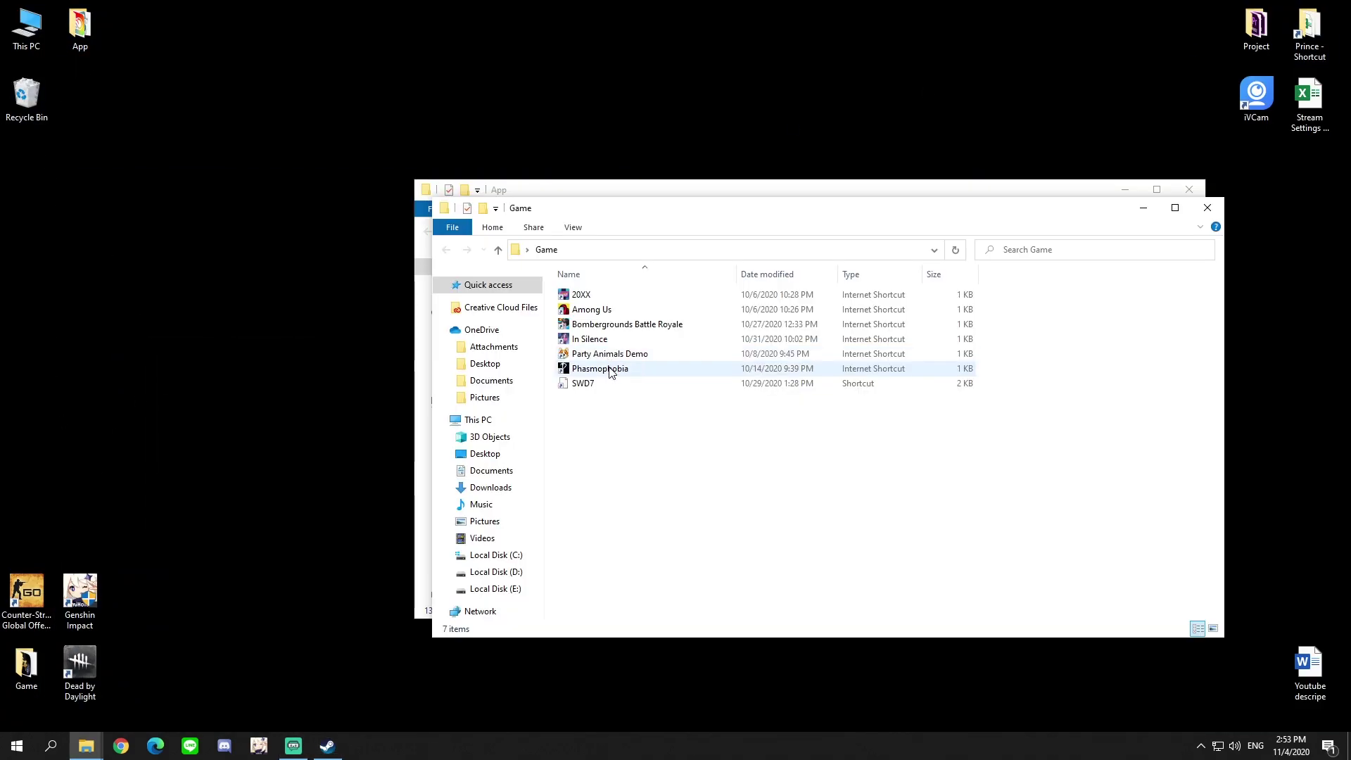
pyautogui.doubleClick(601, 310)
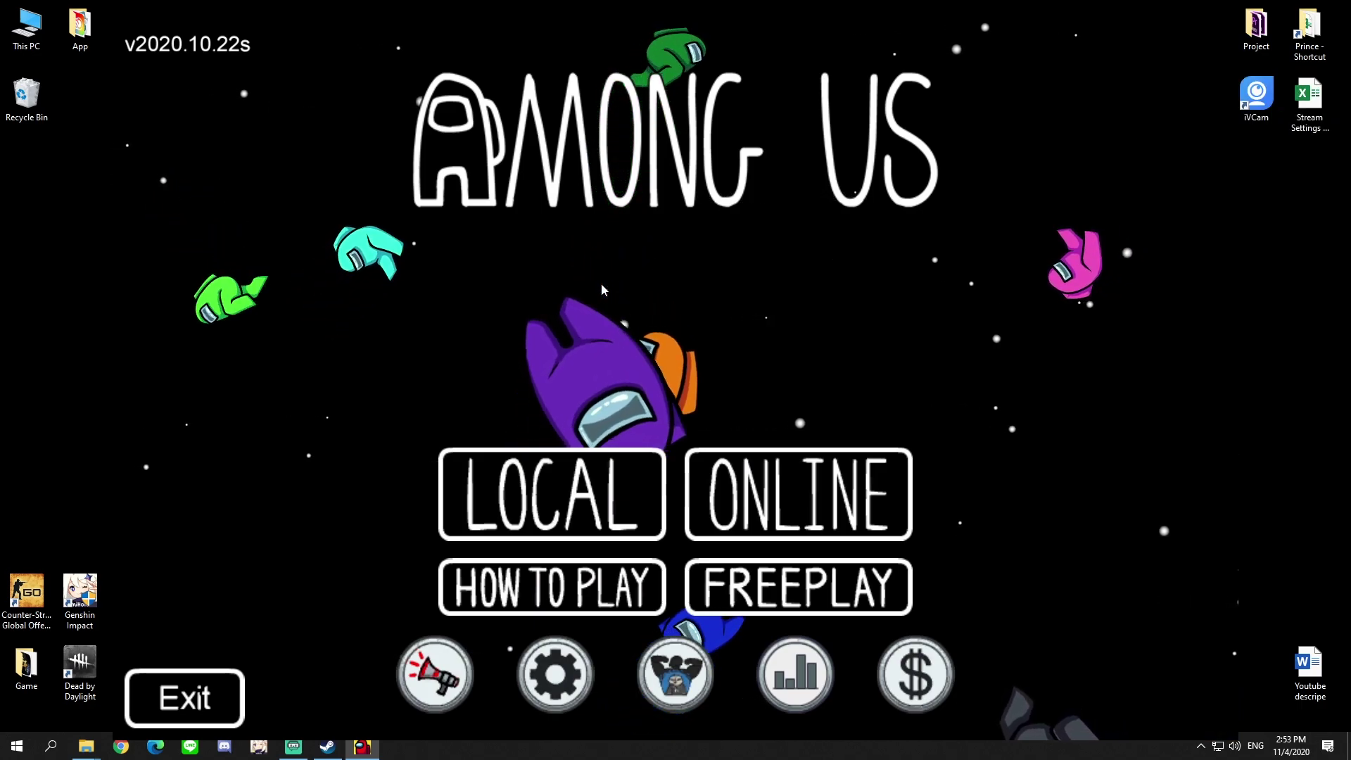
pyautogui.moveTo(1268, 287); pyautogui.dragTo(1011, 495)
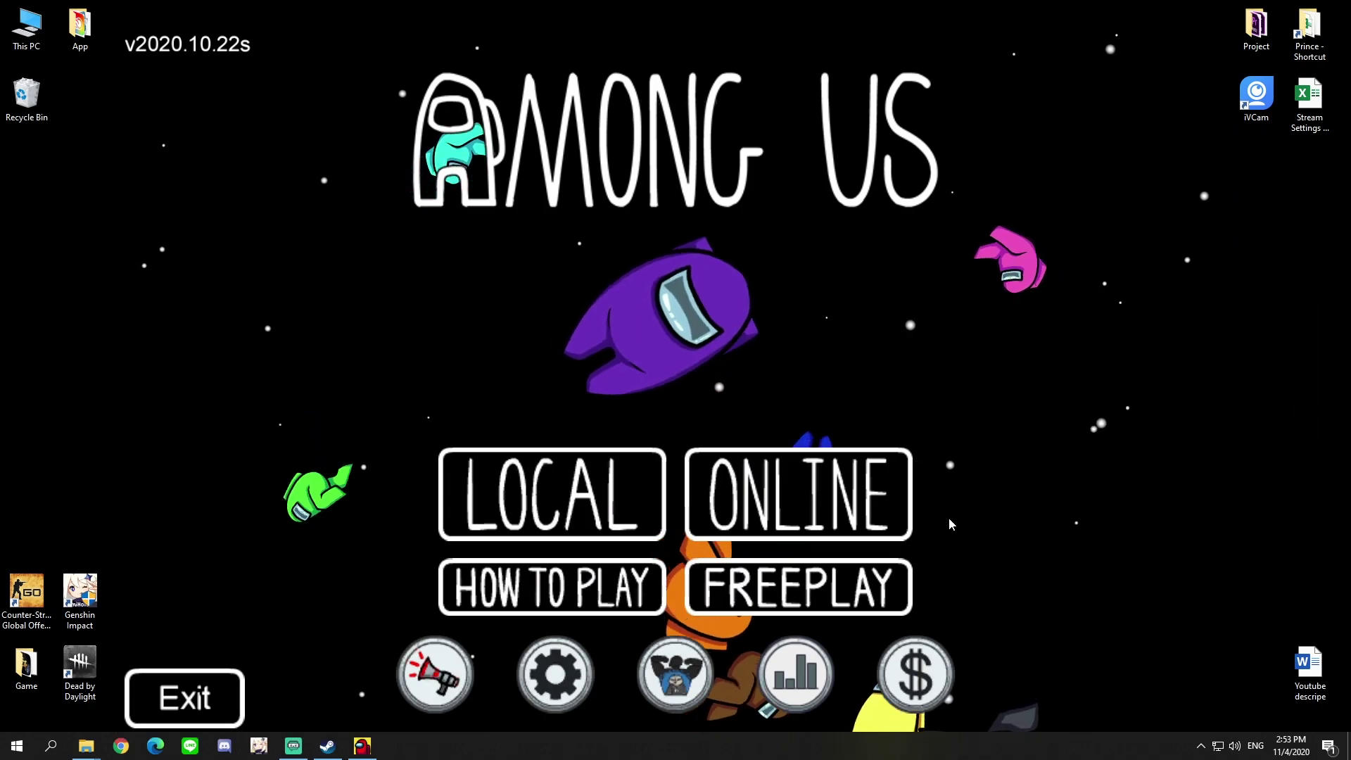